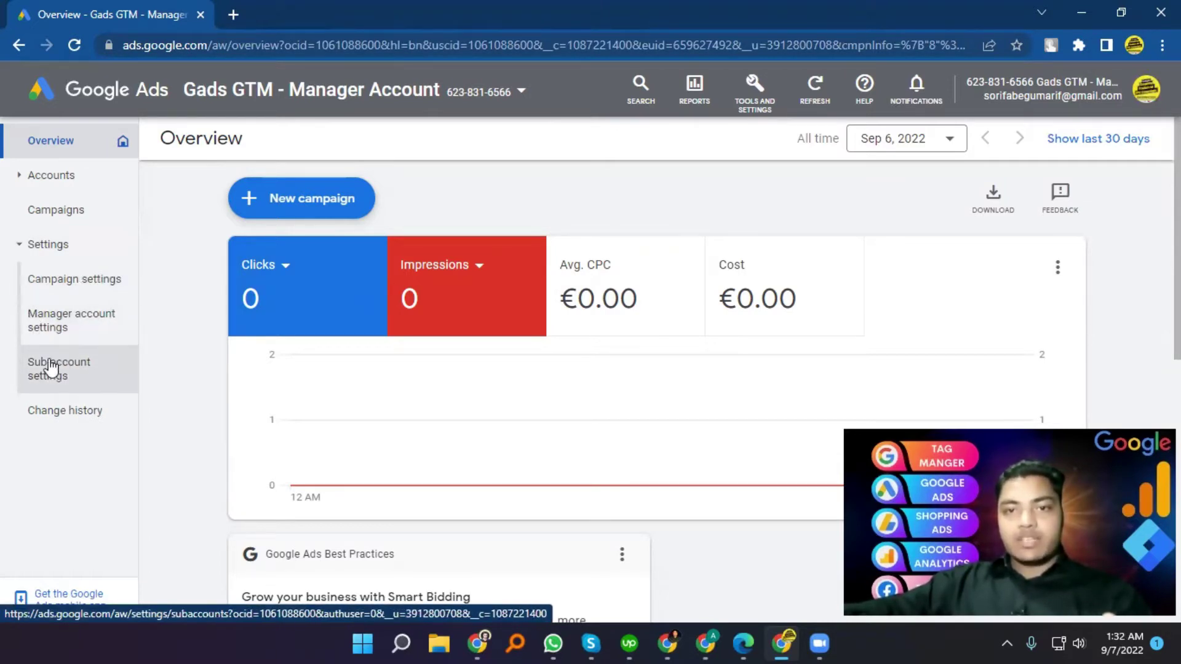
- Open the manager account settings and view the account name and account status sections
{"action": "left_click", "coordinate": [77, 333]}
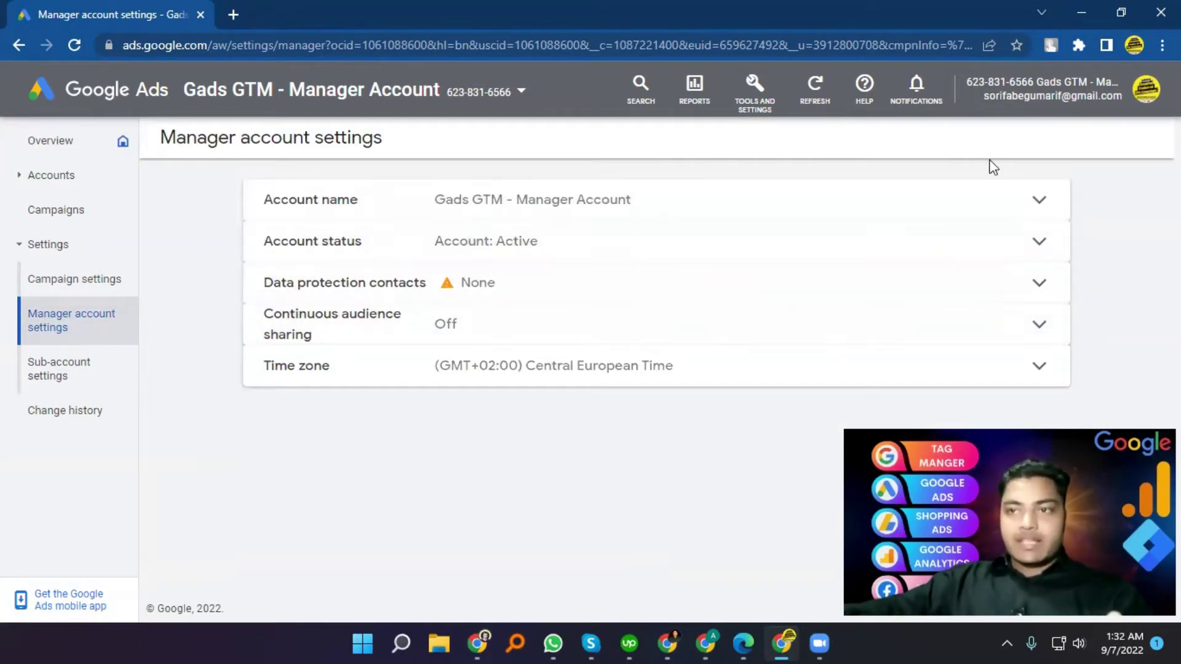
{"action": "left_click", "coordinate": [754, 202]}
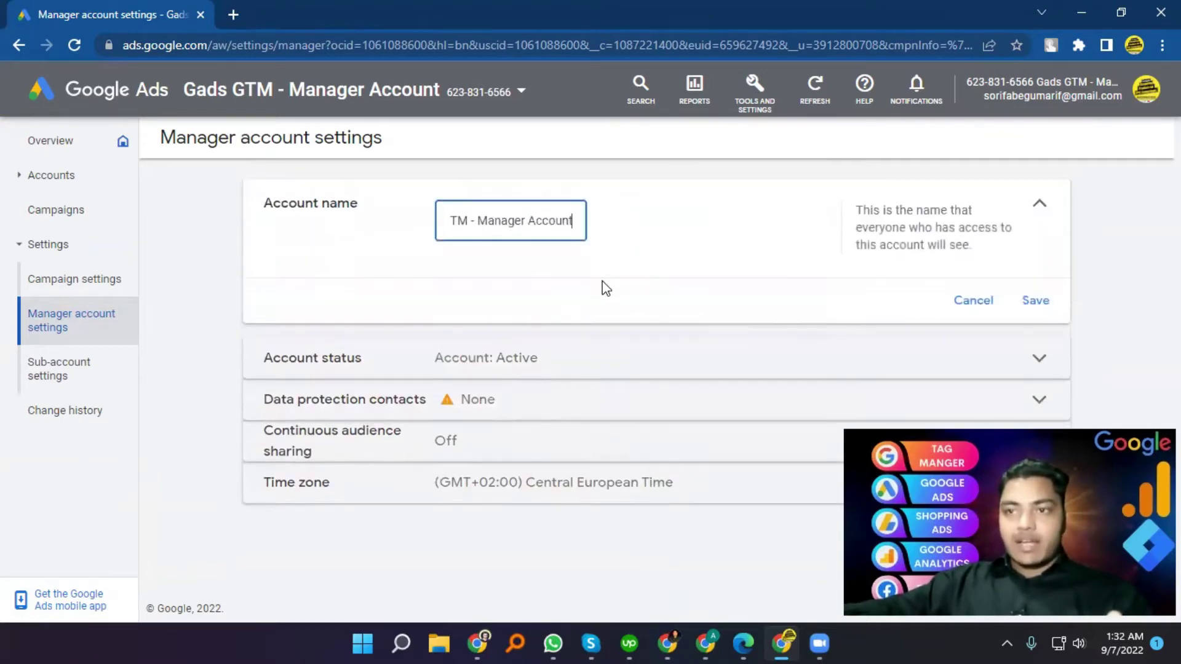
{"action": "left_click", "coordinate": [552, 345]}
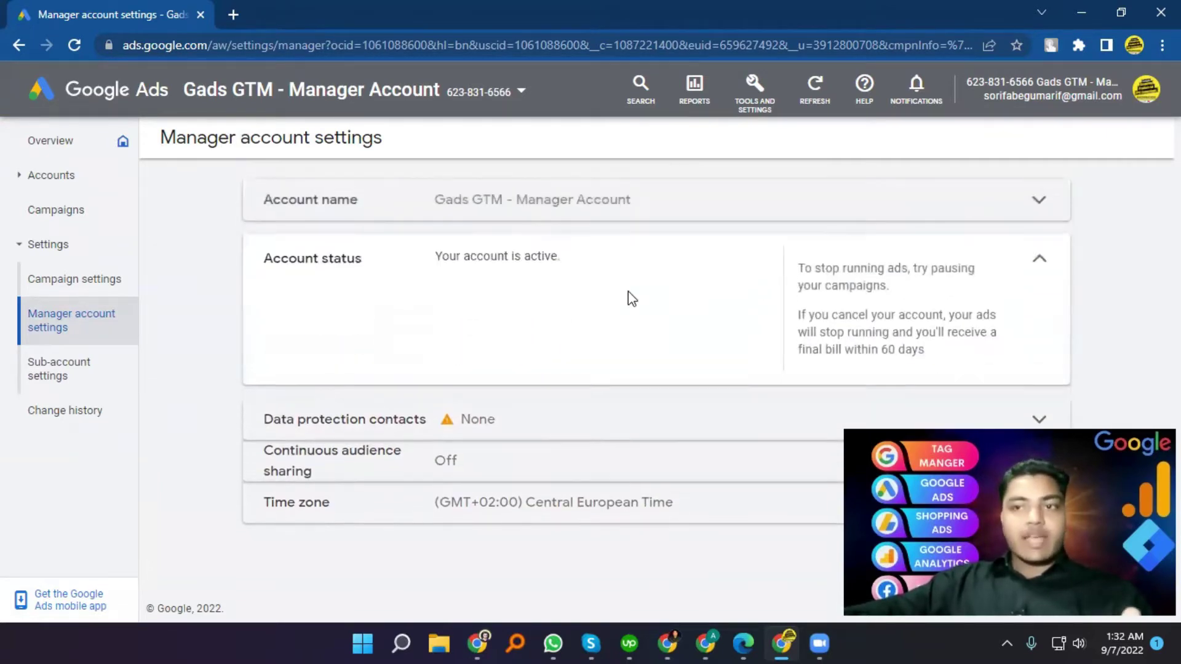
- Start linking an existing account from the sub-account settings and paste in the client account's customer ID
{"action": "left_click", "coordinate": [58, 376]}
{"action": "left_click", "coordinate": [160, 183]}
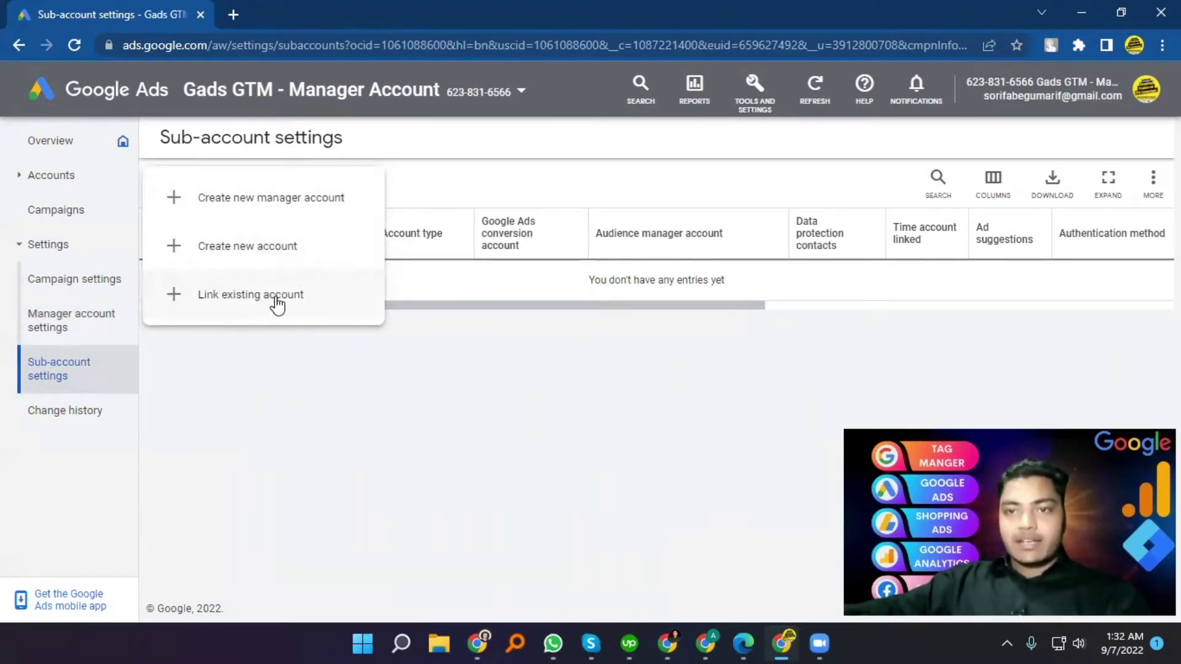
{"action": "left_click", "coordinate": [243, 299]}
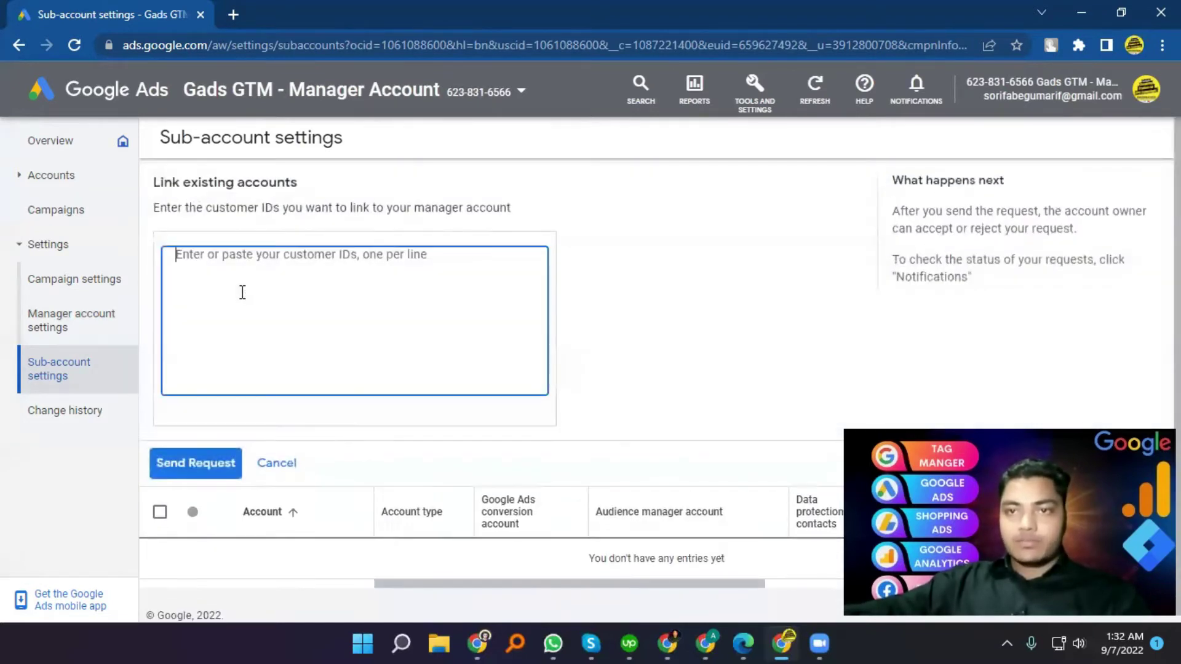
{"action": "right_click", "coordinate": [232, 284]}
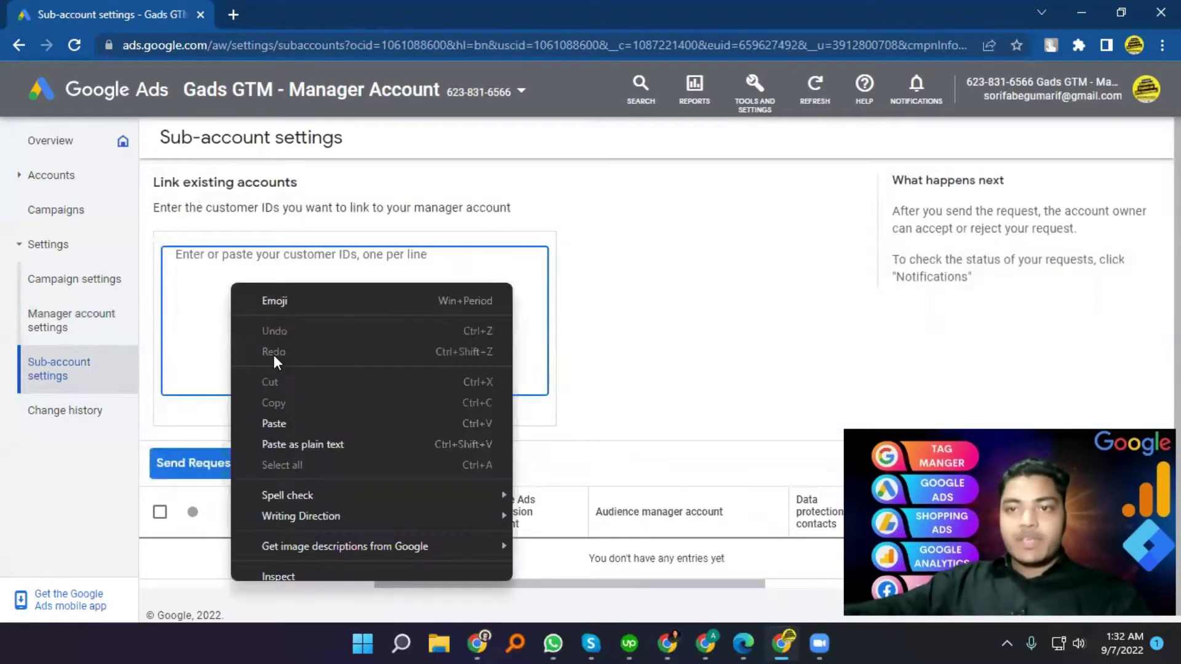
{"action": "left_click", "coordinate": [289, 423]}
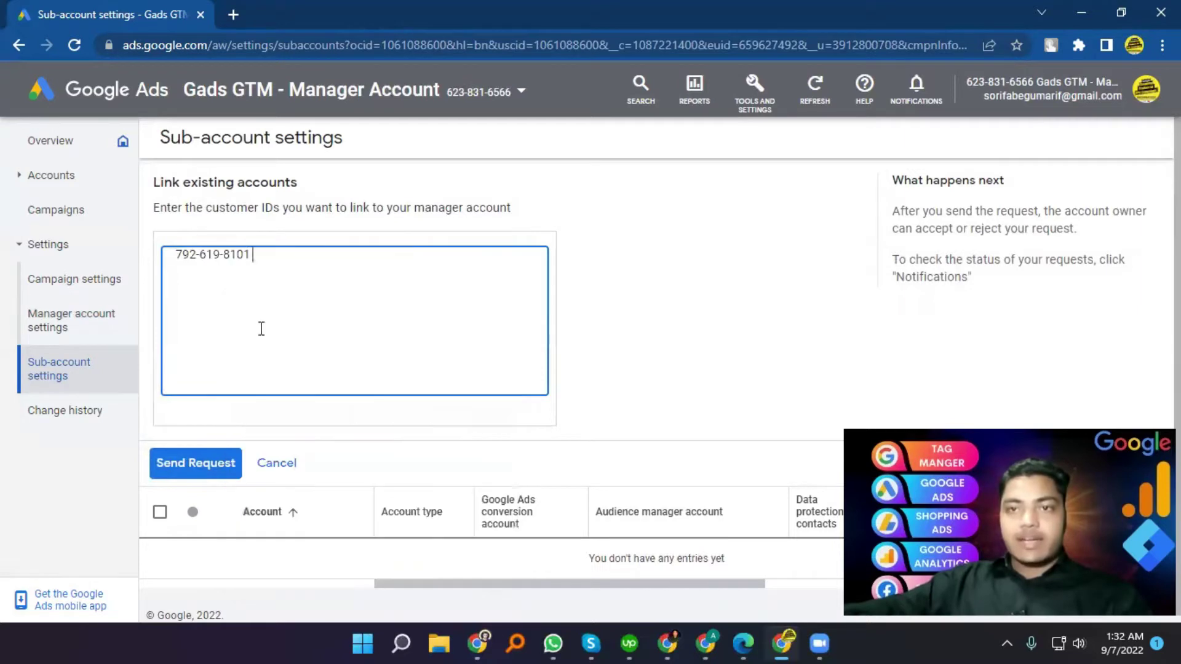
- Copy the Tracking by GTM account's customer ID in the Edge window, then return to the manager account in Chrome
{"action": "left_click", "coordinate": [745, 643]}
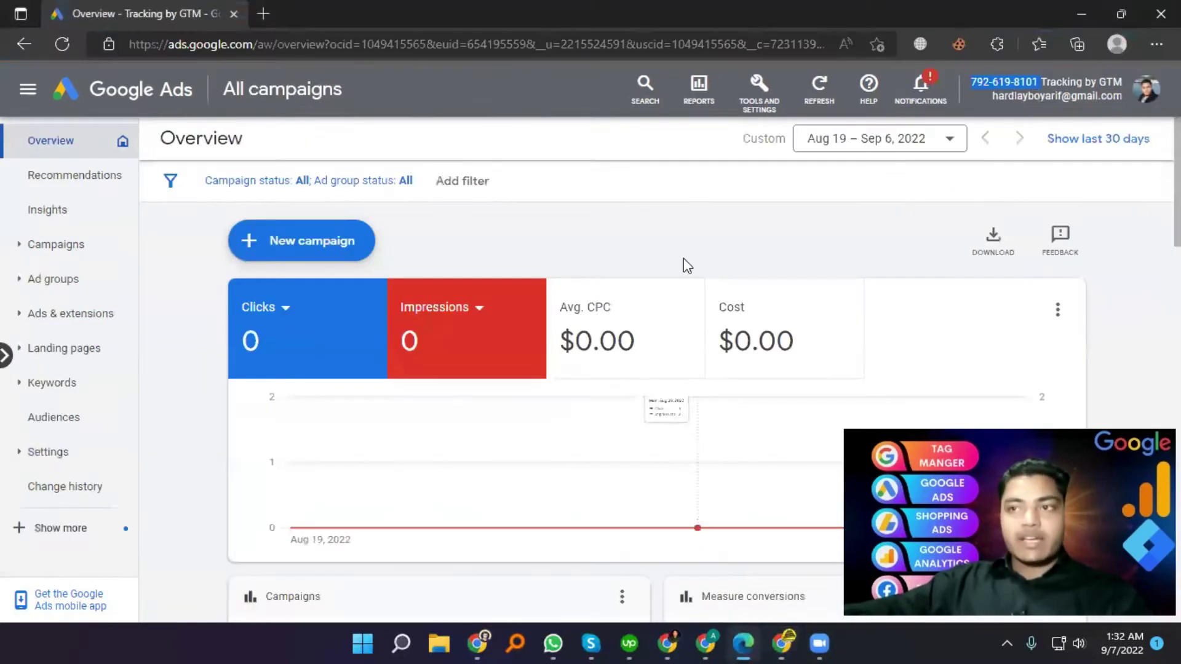
{"action": "left_click", "coordinate": [1038, 84]}
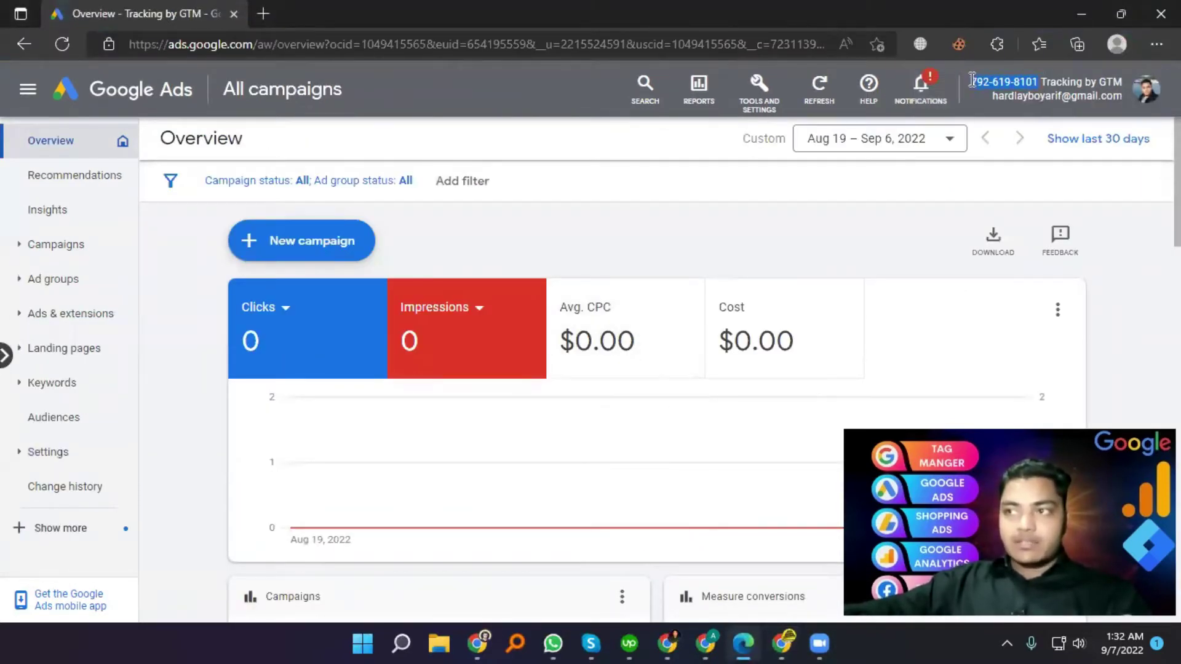
{"action": "left_click_drag", "start_coordinate": [972, 80], "coordinate": [969, 80]}
{"action": "left_click", "coordinate": [1002, 74]}
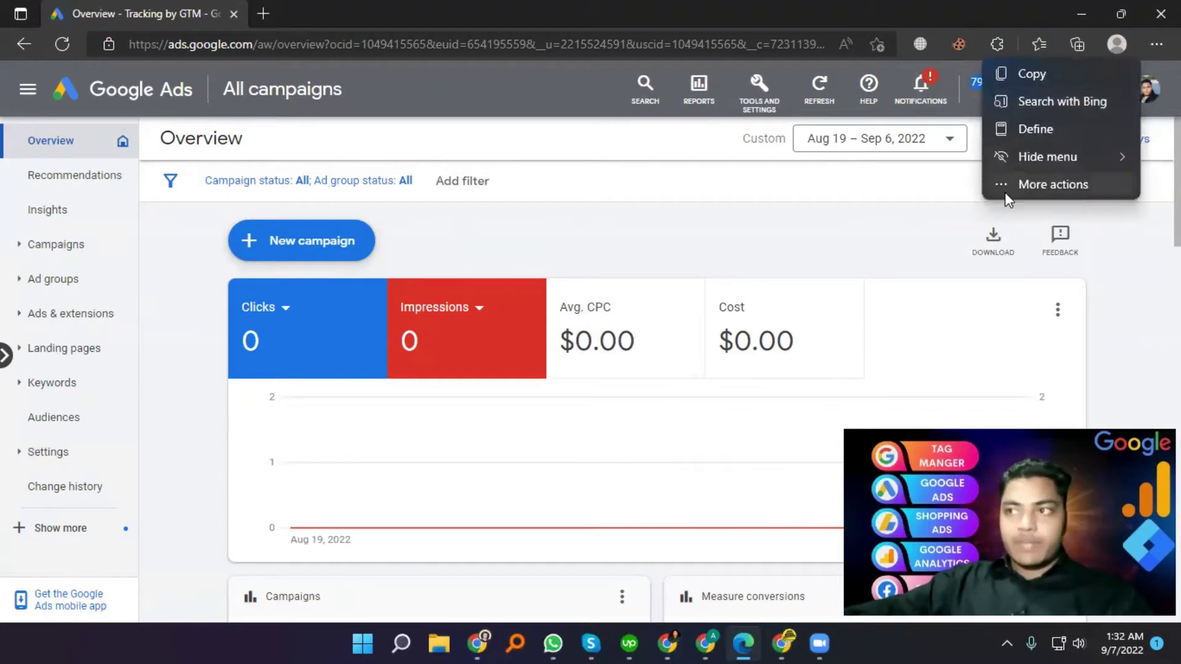
{"action": "left_click", "coordinate": [1023, 71]}
{"action": "left_click", "coordinate": [782, 643]}
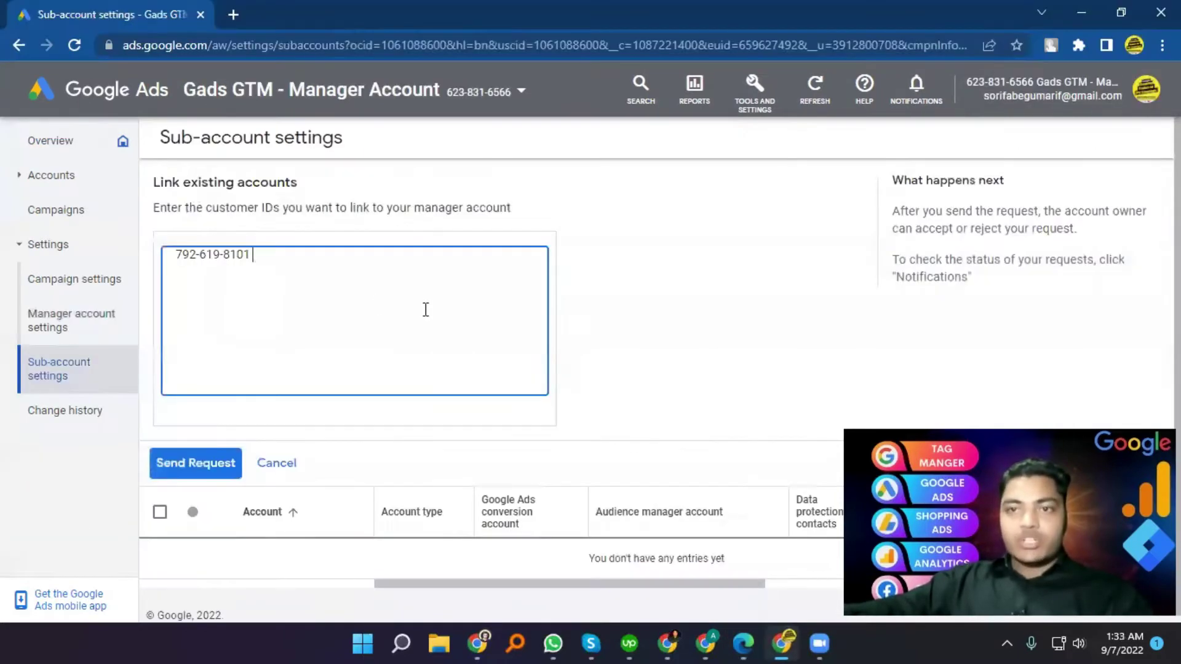
- Replace the entered customer ID with the copied one and send the link request
{"action": "left_click_drag", "start_coordinate": [301, 277], "coordinate": [184, 255]}
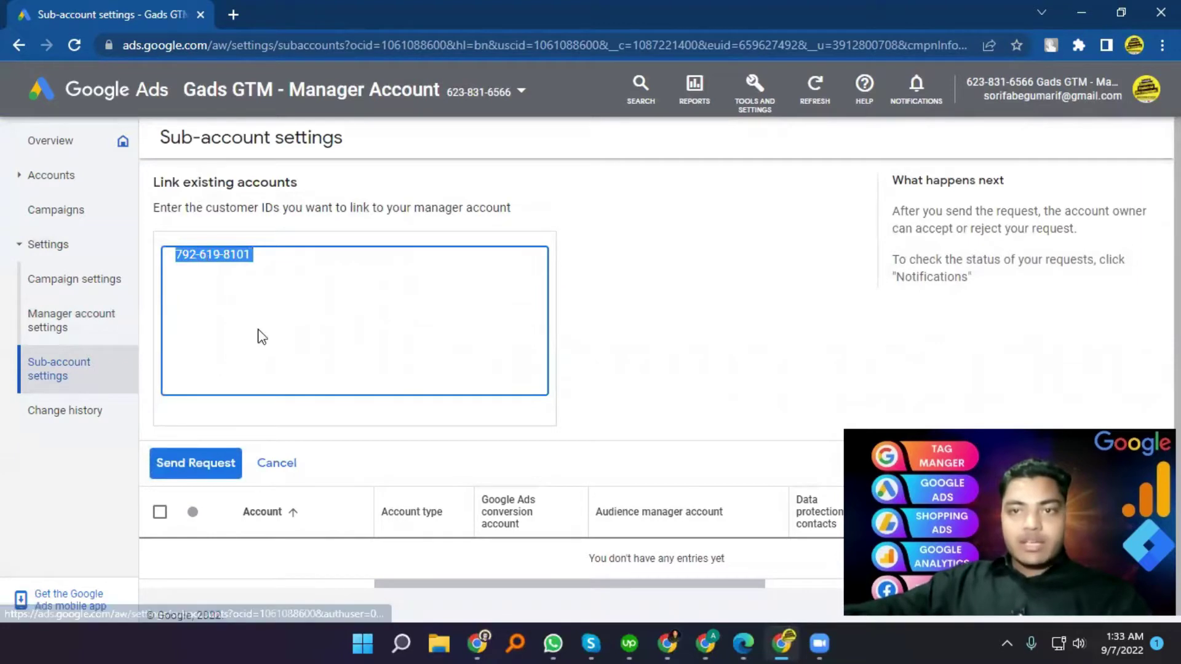
{"action": "right_click", "coordinate": [257, 337]}
{"action": "left_click", "coordinate": [259, 348]}
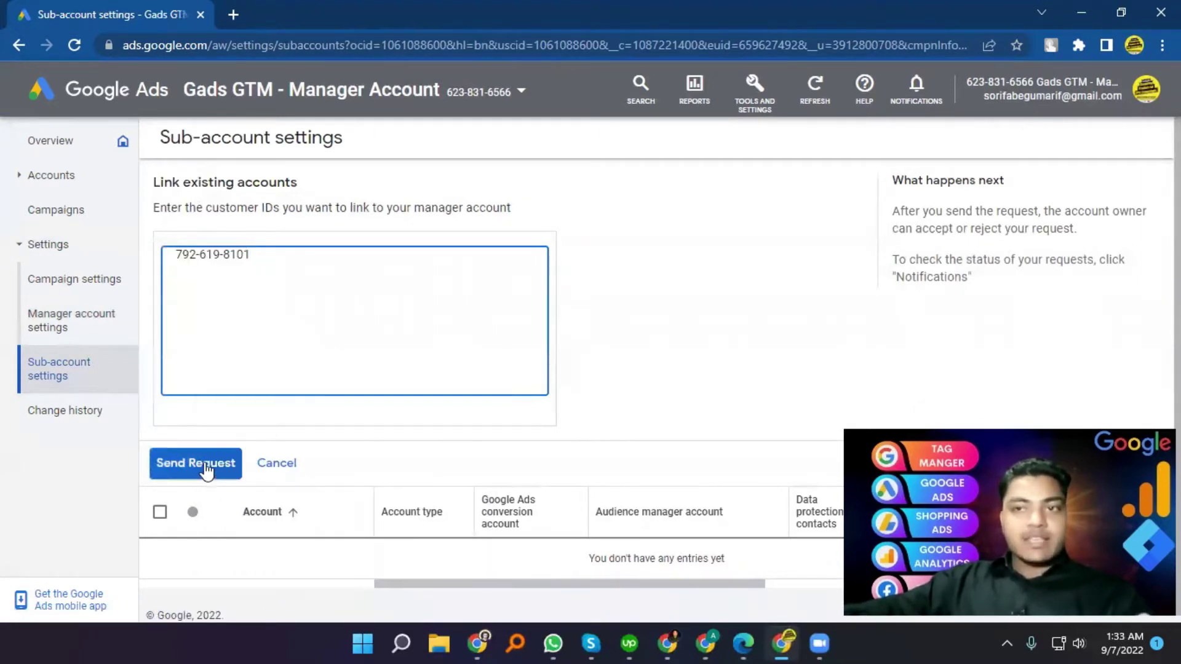
{"action": "left_click", "coordinate": [209, 469]}
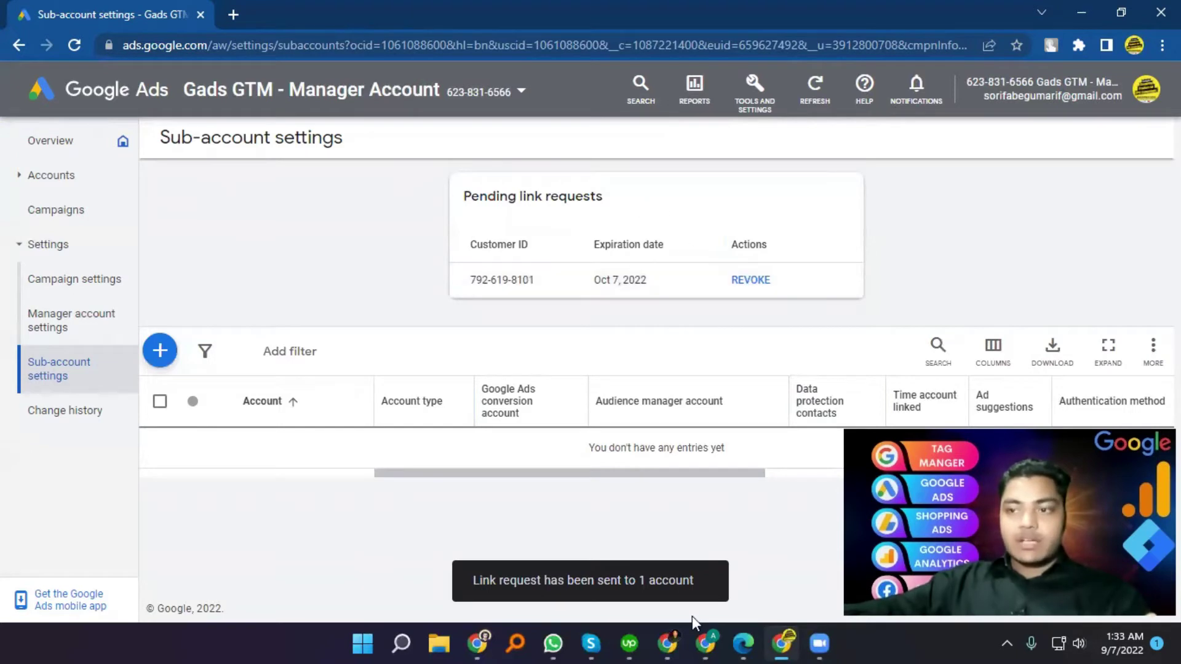
- Switch to the client's Gmail in Edge, read the pending manager link request e-mail and follow its accept request link
{"action": "left_click", "coordinate": [747, 643]}
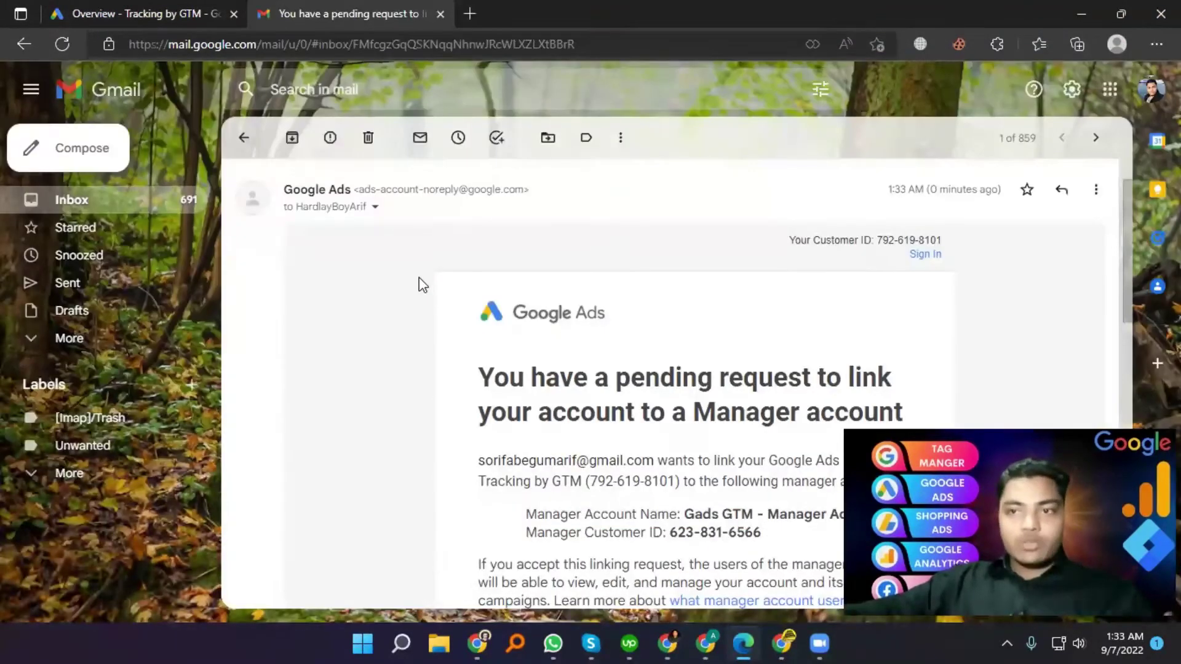
{"action": "scroll", "coordinate": [403, 293], "scroll_direction": "down", "scroll_amount": 1}
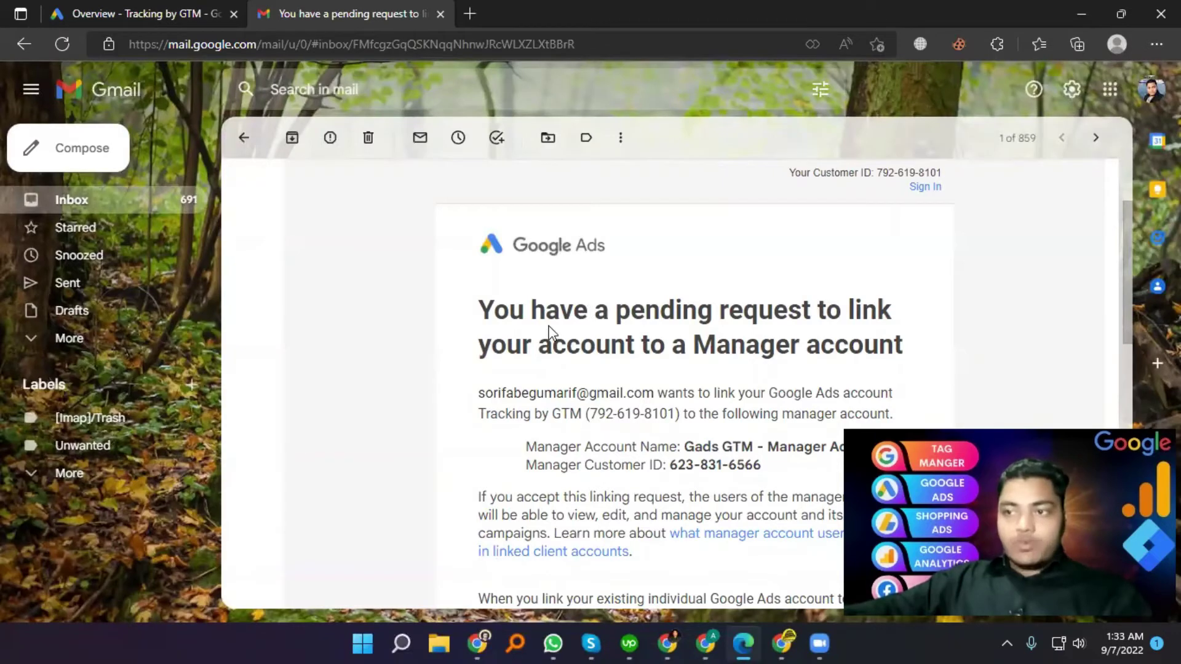
{"action": "scroll", "coordinate": [549, 332], "scroll_direction": "down", "scroll_amount": 2}
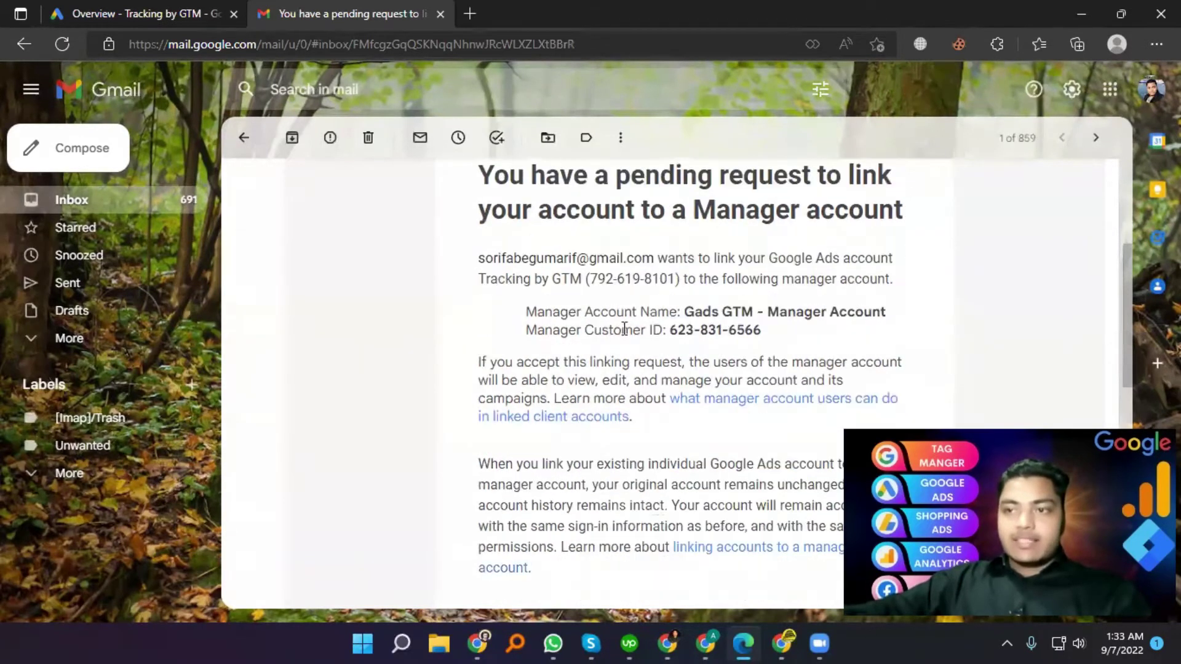
{"action": "left_click_drag", "start_coordinate": [654, 259], "coordinate": [480, 259]}
{"action": "left_click", "coordinate": [424, 323]}
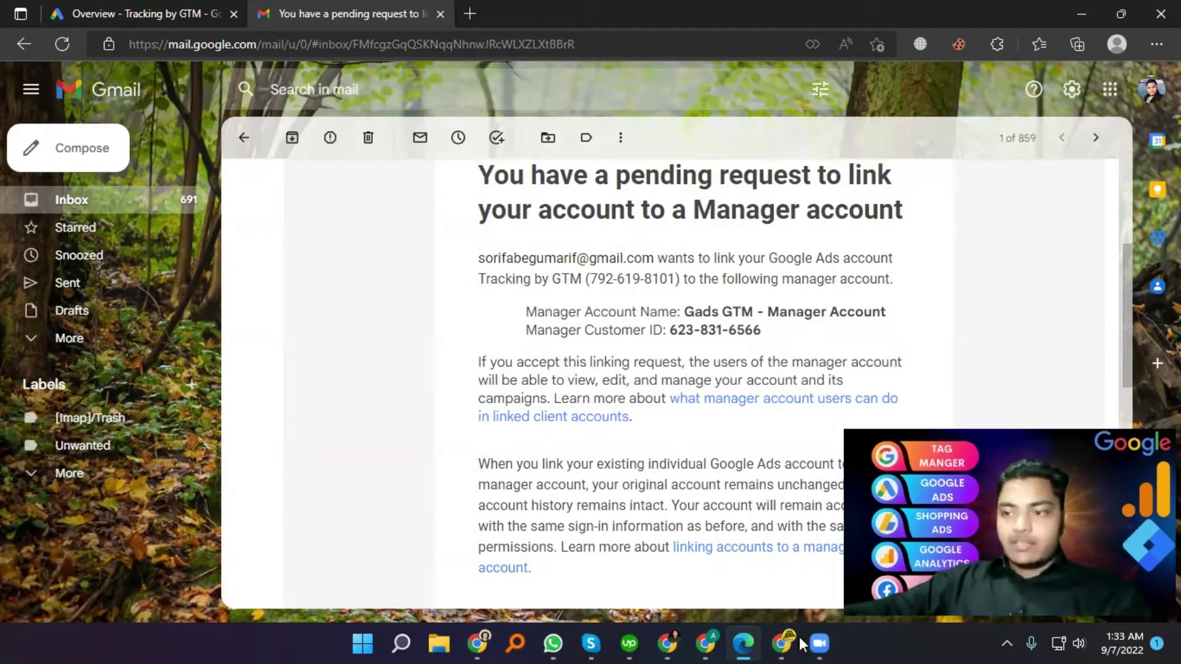
{"action": "key", "text": "alt+Tab"}
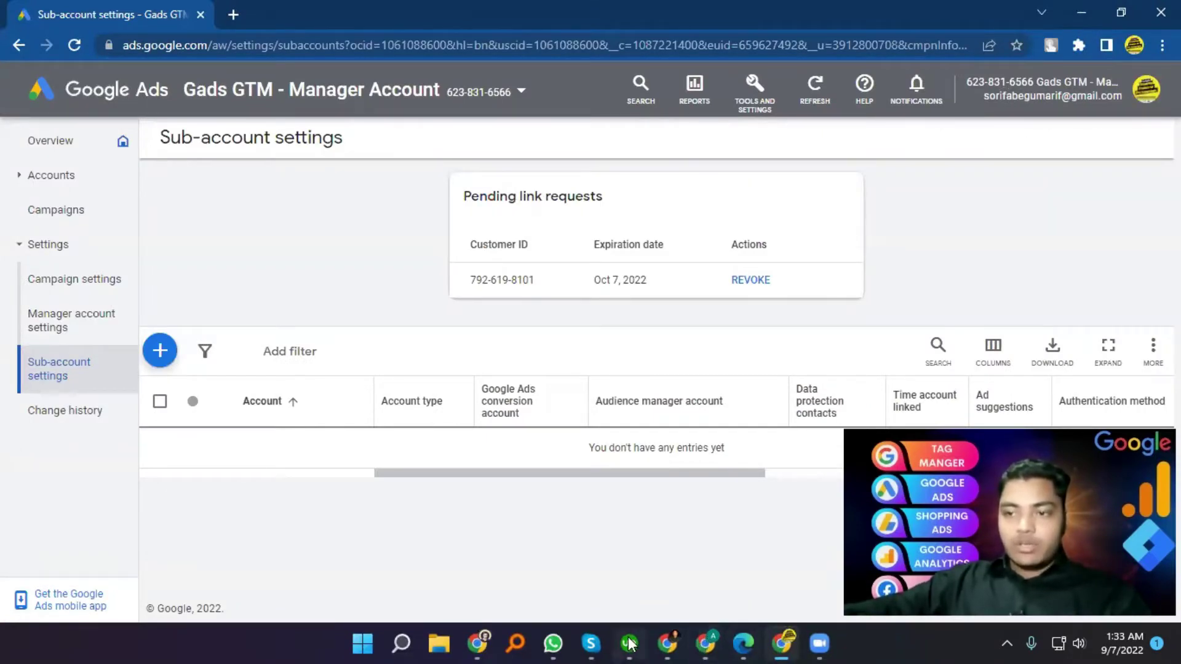
{"action": "left_click", "coordinate": [743, 643]}
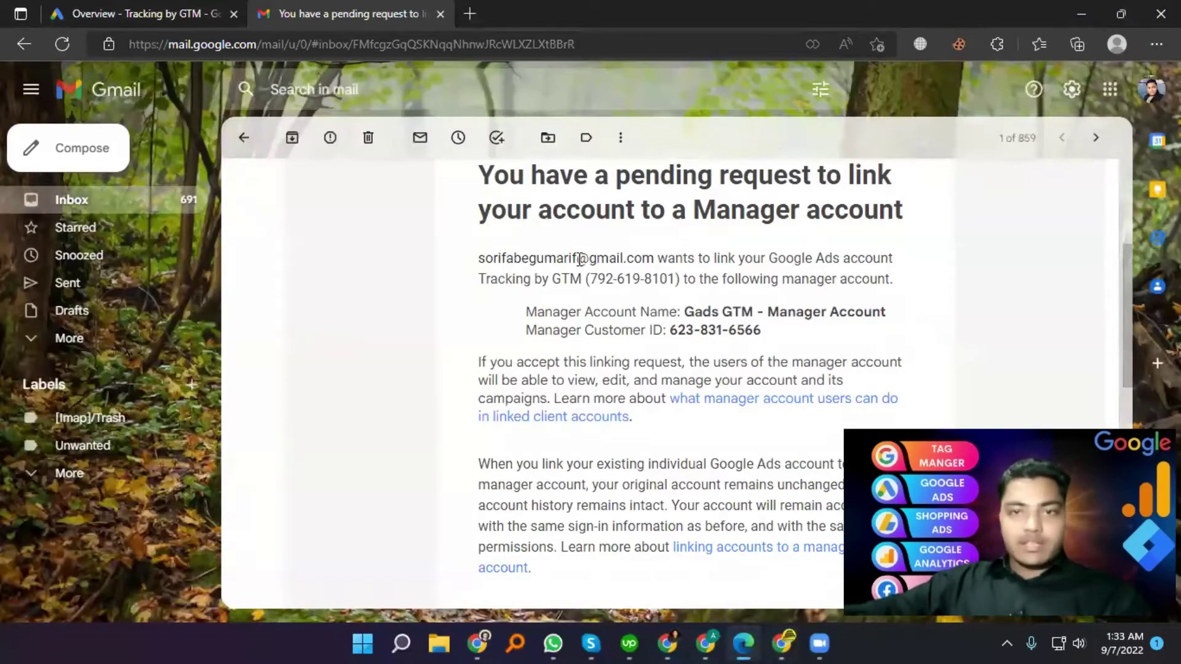
{"action": "scroll", "coordinate": [709, 307], "scroll_direction": "down", "scroll_amount": 2}
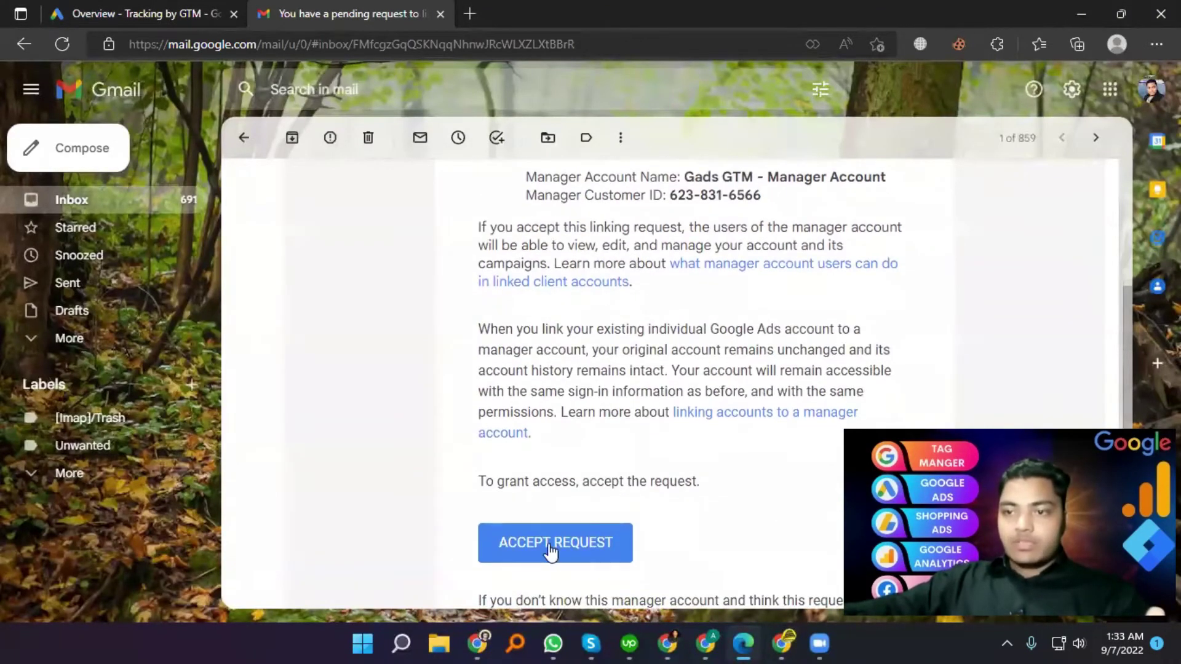
{"action": "left_click", "coordinate": [546, 547]}
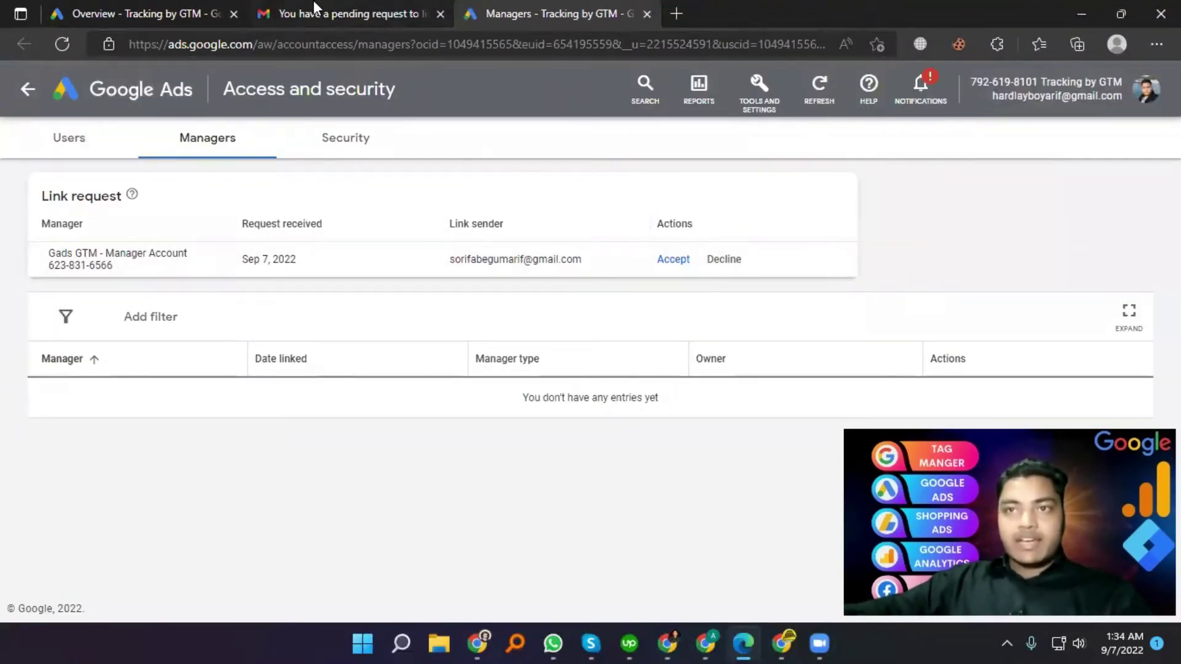
- Go to the managers list under Access and security and accept the link request from Gads GTM - Manager Account
{"action": "left_click", "coordinate": [756, 94]}
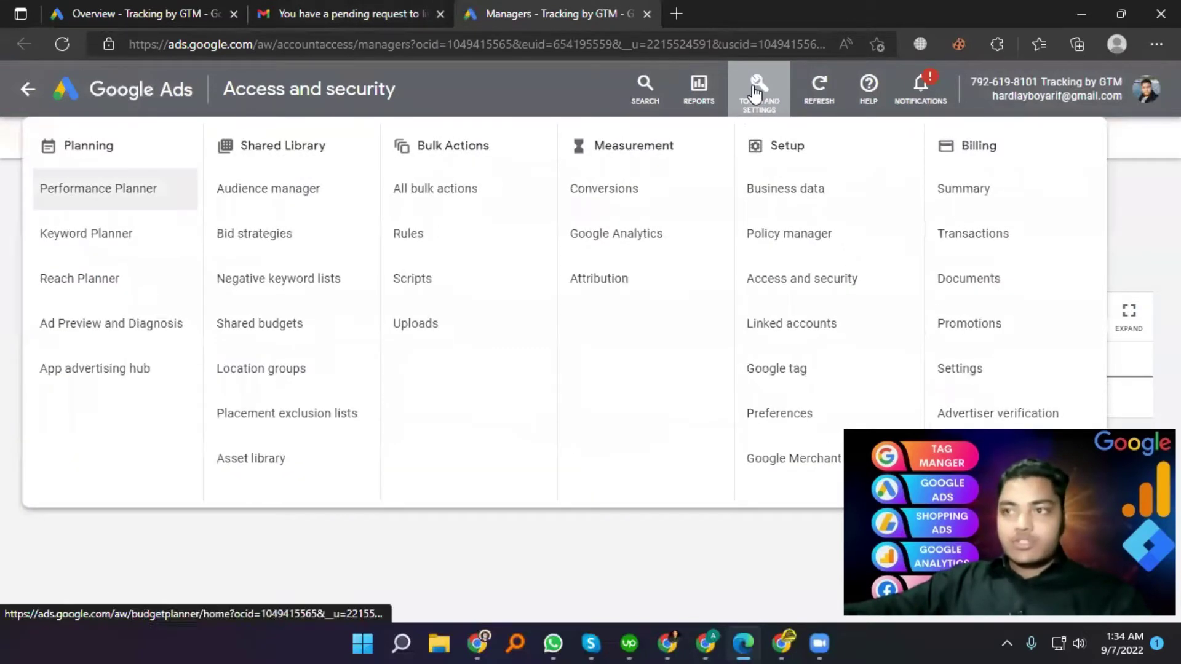
{"action": "left_click", "coordinate": [798, 283]}
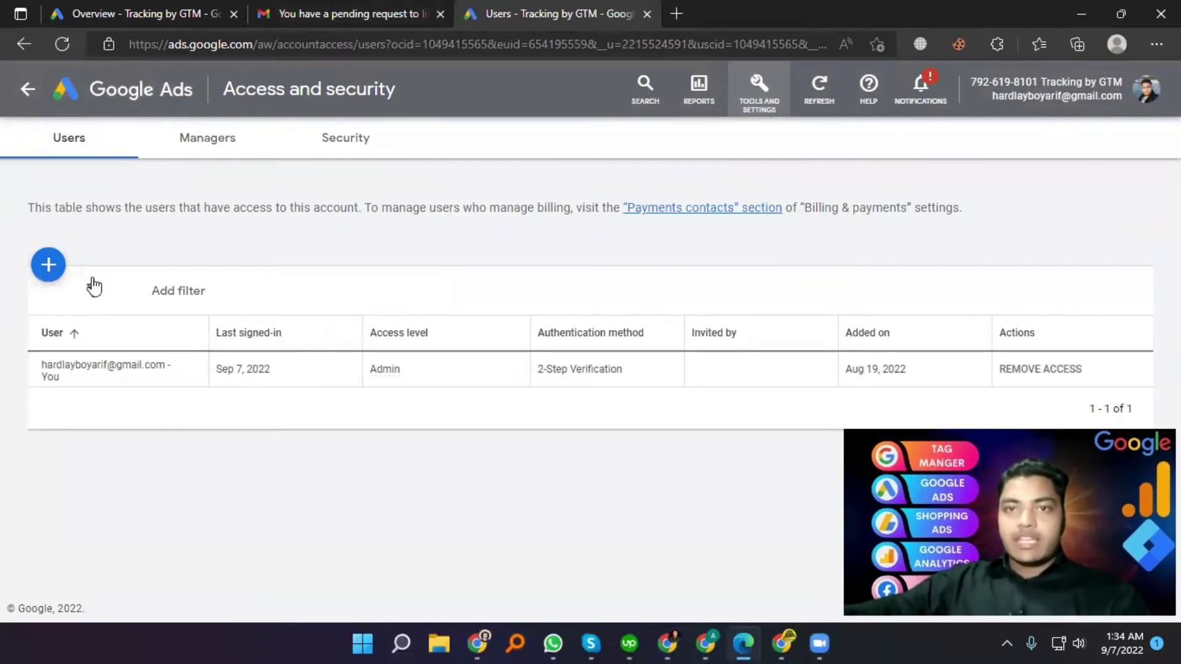
{"action": "left_click", "coordinate": [213, 145]}
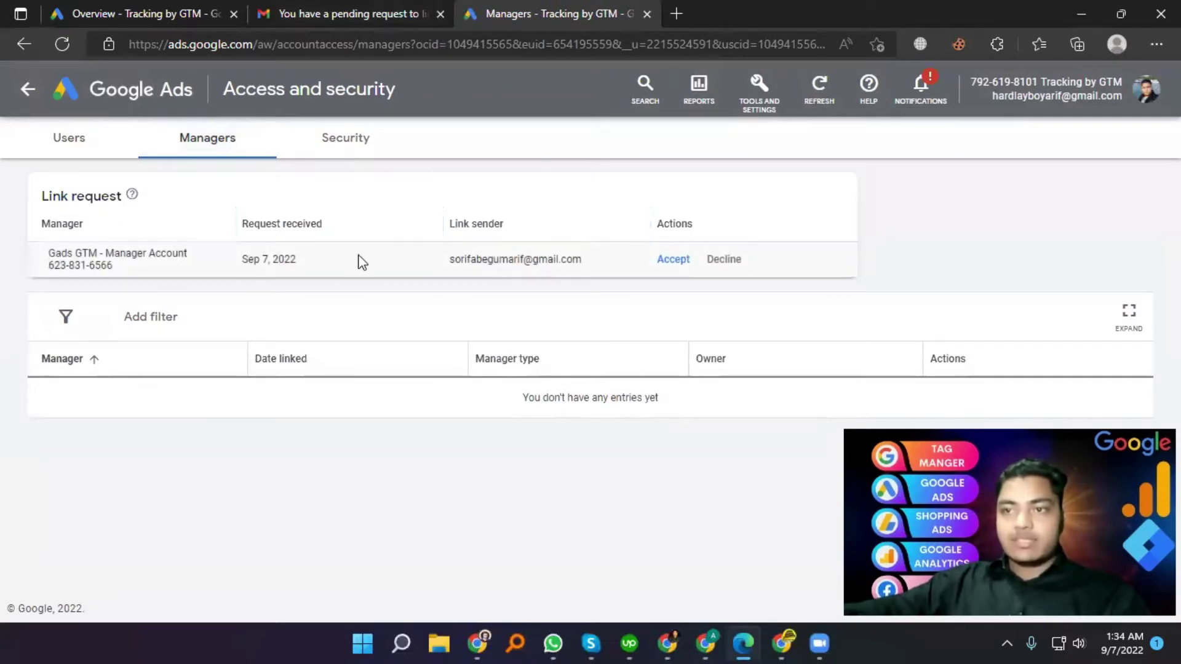
{"action": "left_click", "coordinate": [674, 263]}
{"action": "left_click", "coordinate": [777, 415]}
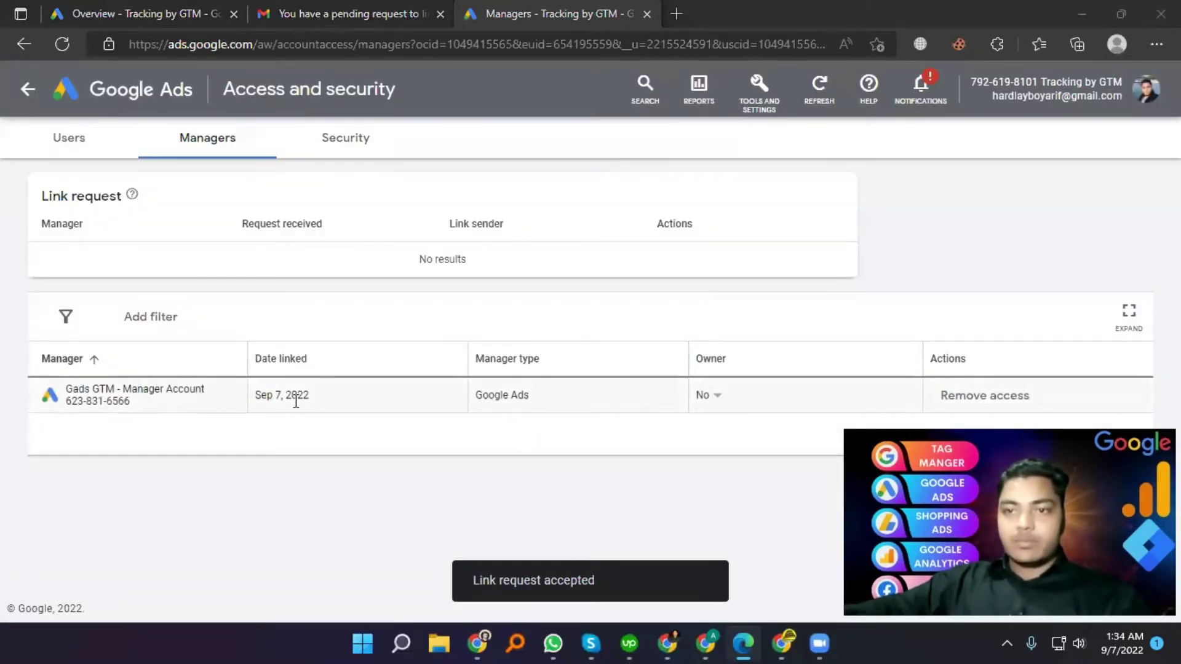
- Open the user invitation form and compare the permissions of the Email only, Billing, Read only, Standard and Admin access levels
{"action": "left_click", "coordinate": [72, 142]}
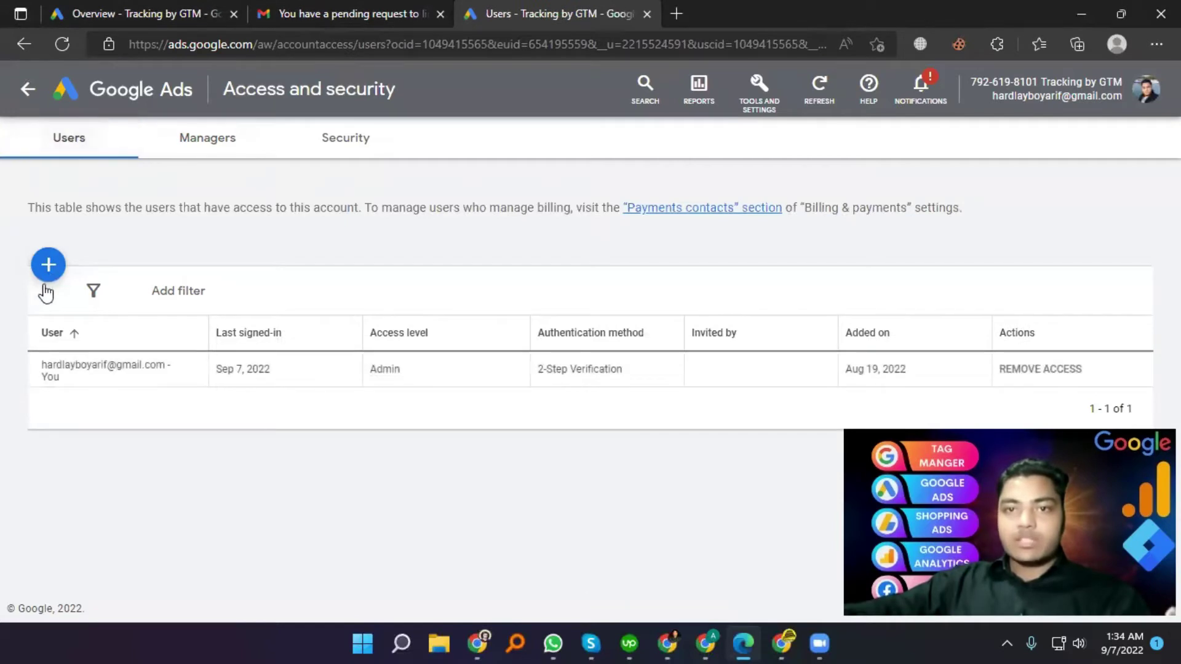
{"action": "left_click", "coordinate": [48, 264]}
{"action": "left_click", "coordinate": [93, 315]}
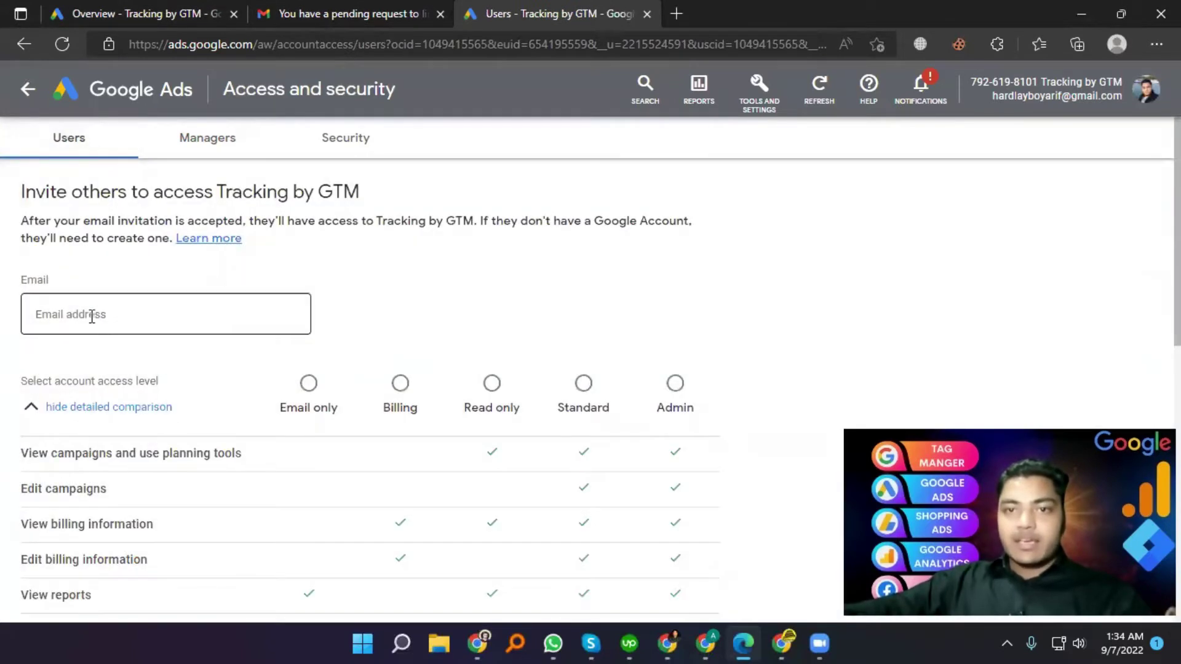
{"action": "left_click", "coordinate": [430, 414]}
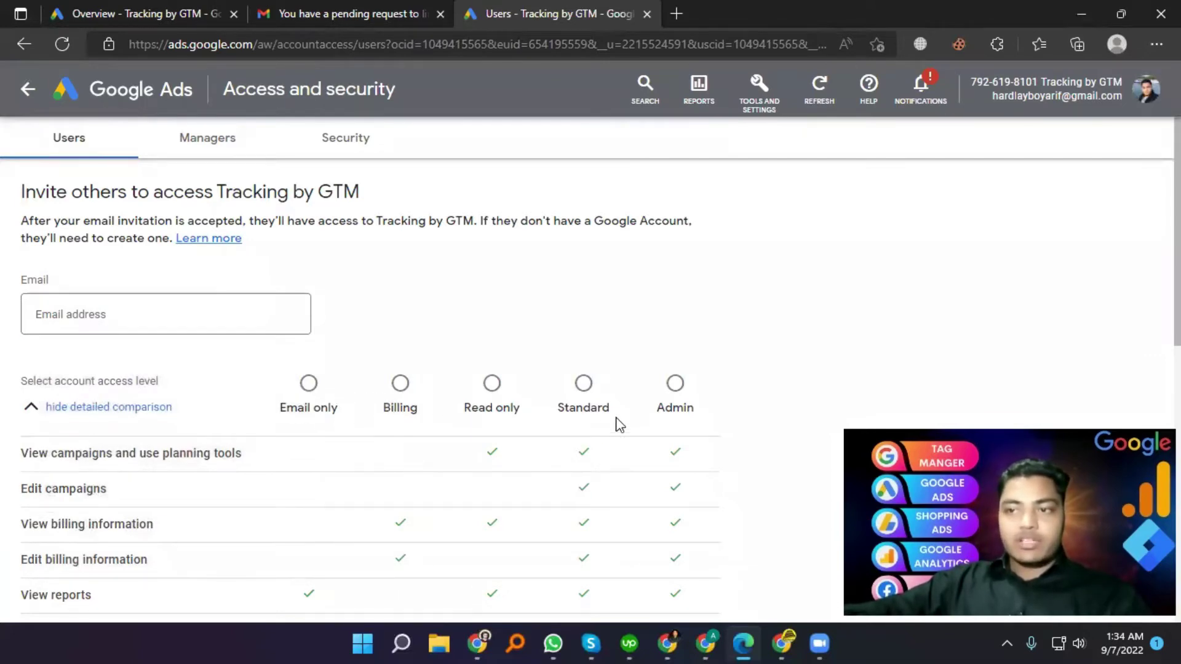
{"action": "scroll", "coordinate": [695, 422], "scroll_direction": "down", "scroll_amount": 7}
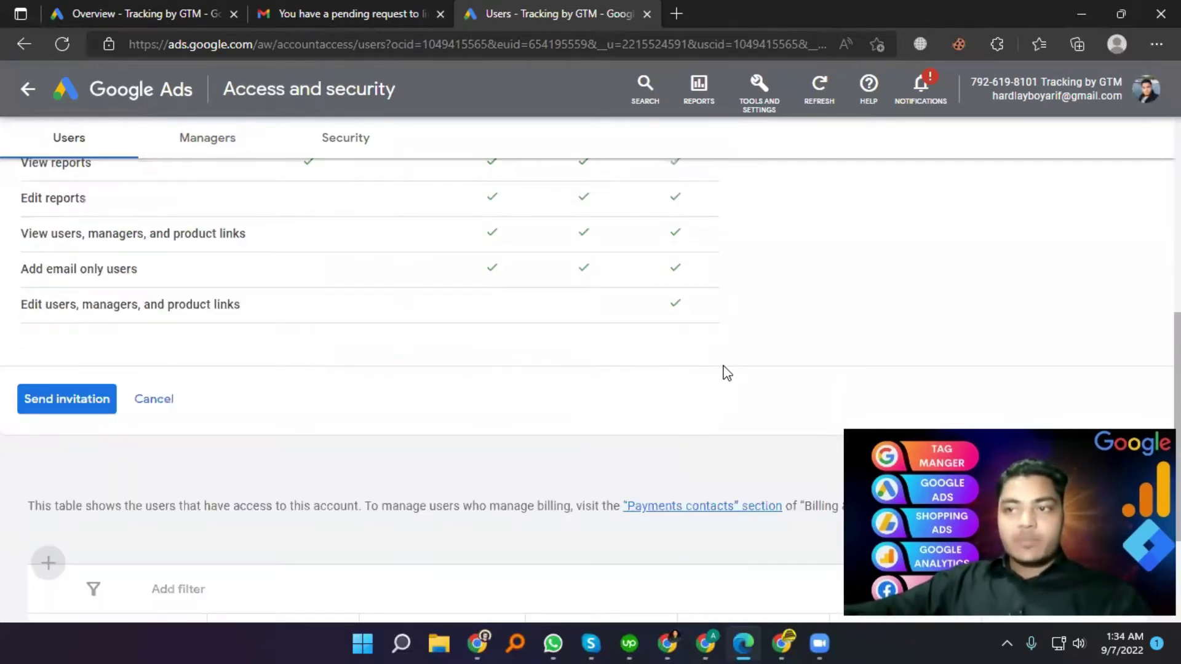
{"action": "scroll", "coordinate": [726, 373], "scroll_direction": "up", "scroll_amount": 3}
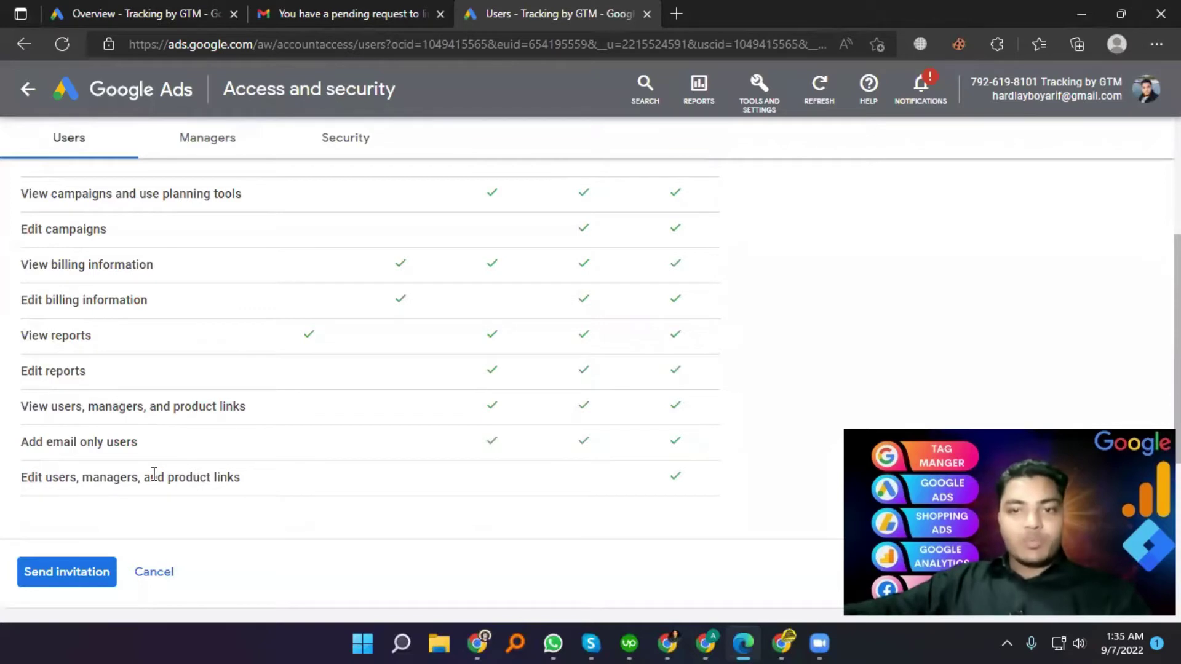
{"action": "scroll", "coordinate": [580, 428], "scroll_direction": "up", "scroll_amount": 4}
{"action": "scroll", "coordinate": [584, 411], "scroll_direction": "down", "scroll_amount": 4}
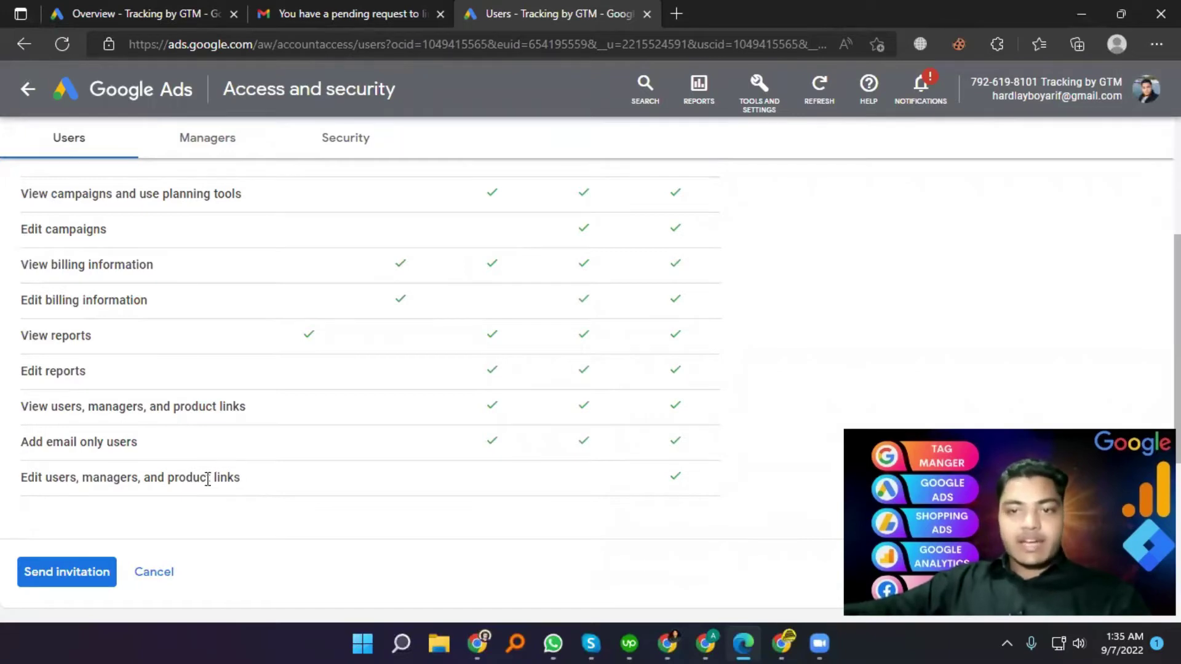
{"action": "scroll", "coordinate": [596, 410], "scroll_direction": "up", "scroll_amount": 3}
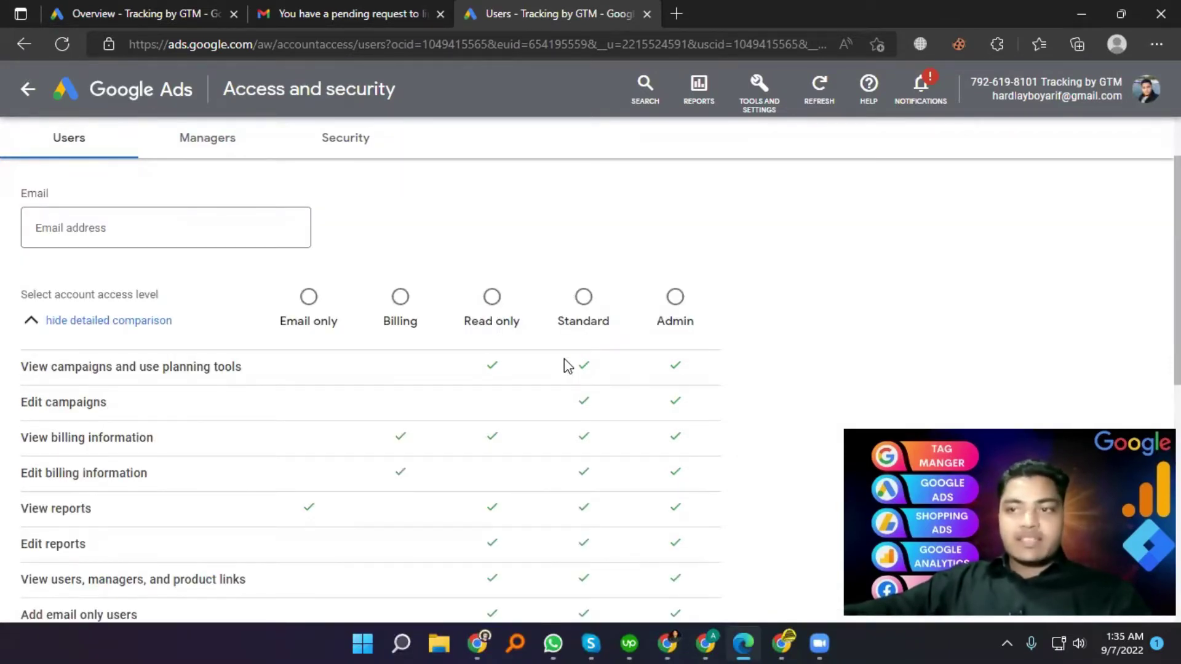
{"action": "scroll", "coordinate": [584, 386], "scroll_direction": "down", "scroll_amount": 4}
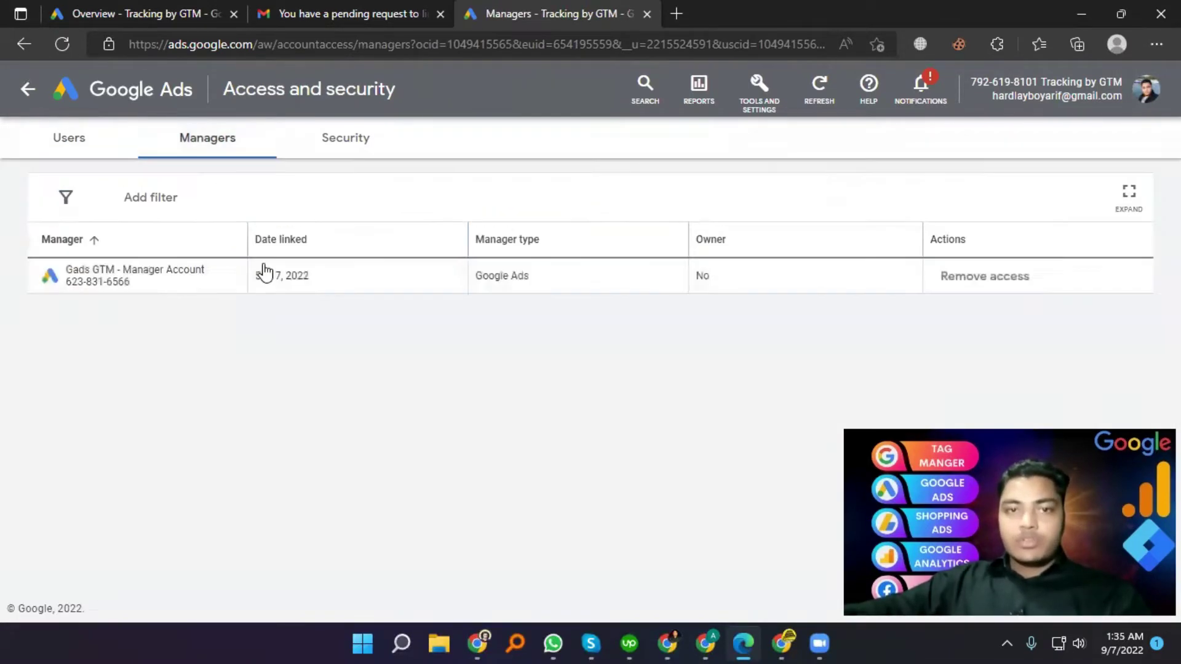
- Switch to the manager account's Chrome window, reload Sub-account settings and open the linked Tracking by GTM account from the account list
{"action": "left_click", "coordinate": [786, 642]}
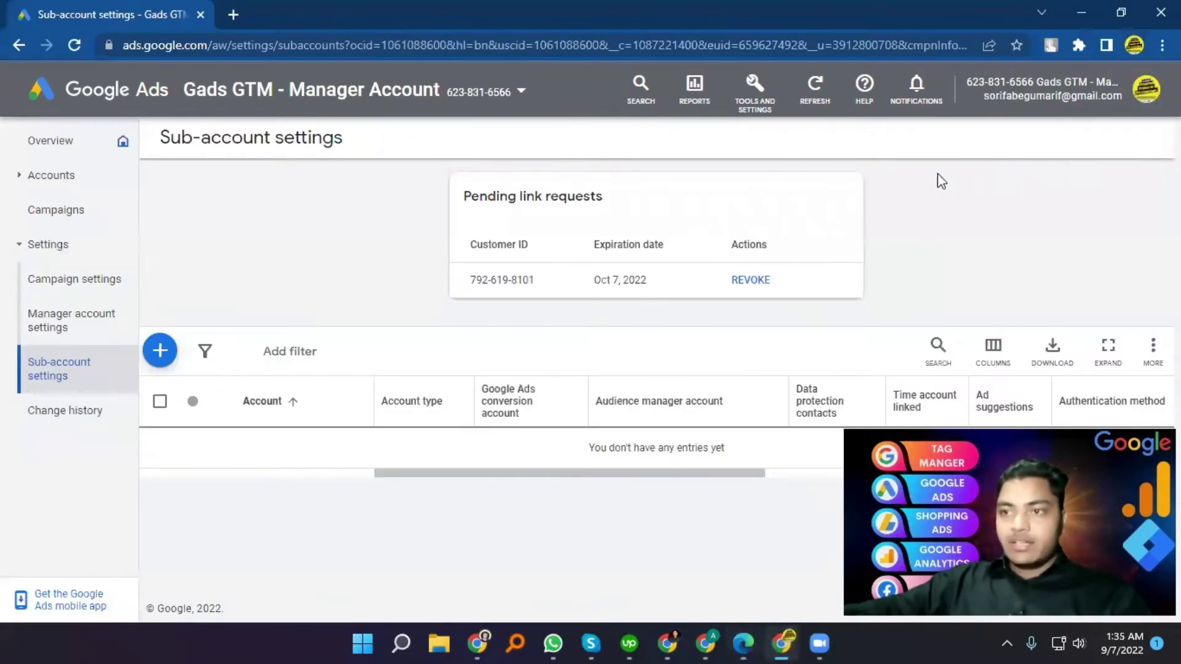
{"action": "left_click", "coordinate": [420, 45]}
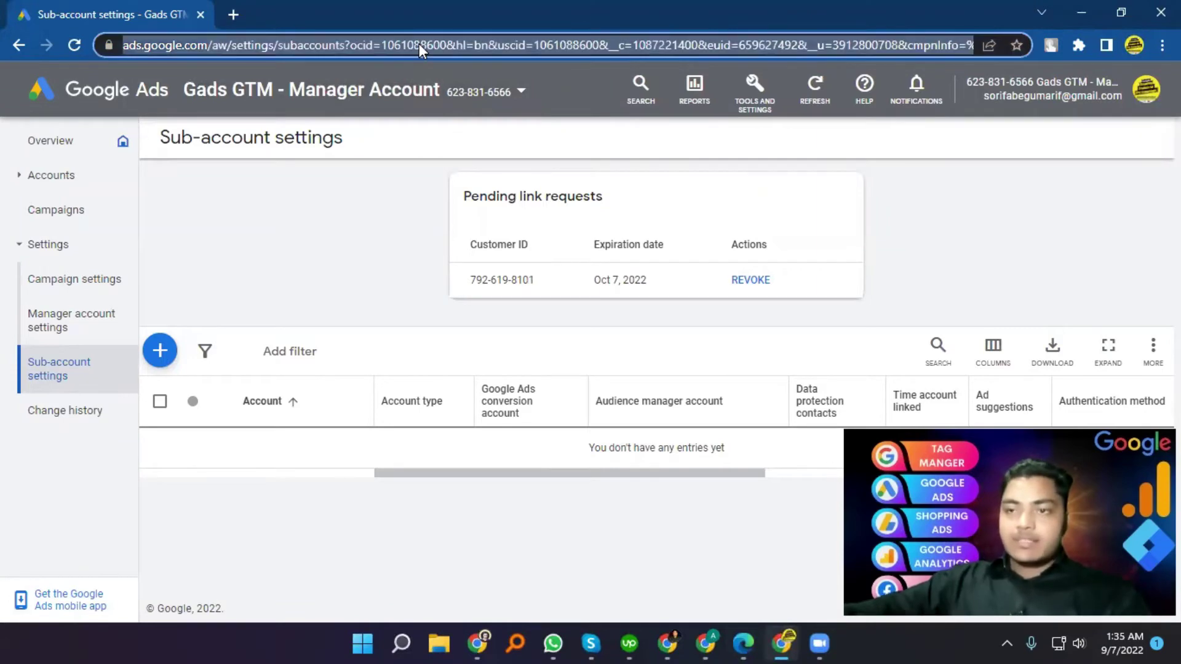
{"action": "key", "text": "Return"}
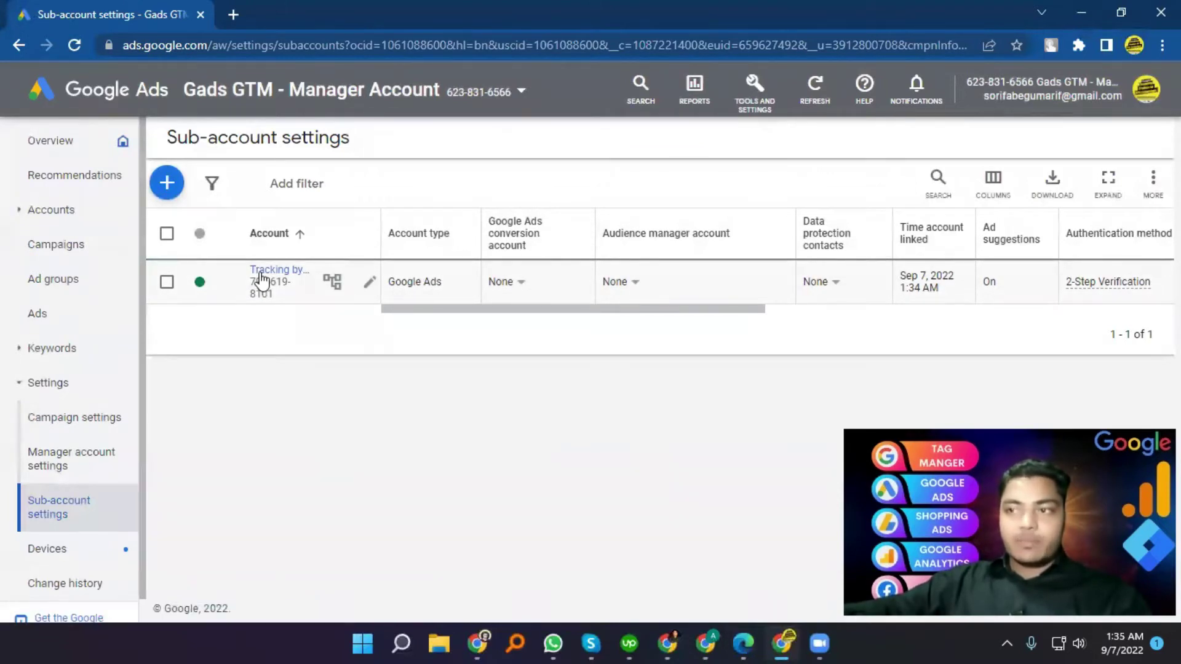
{"action": "left_click", "coordinate": [490, 96]}
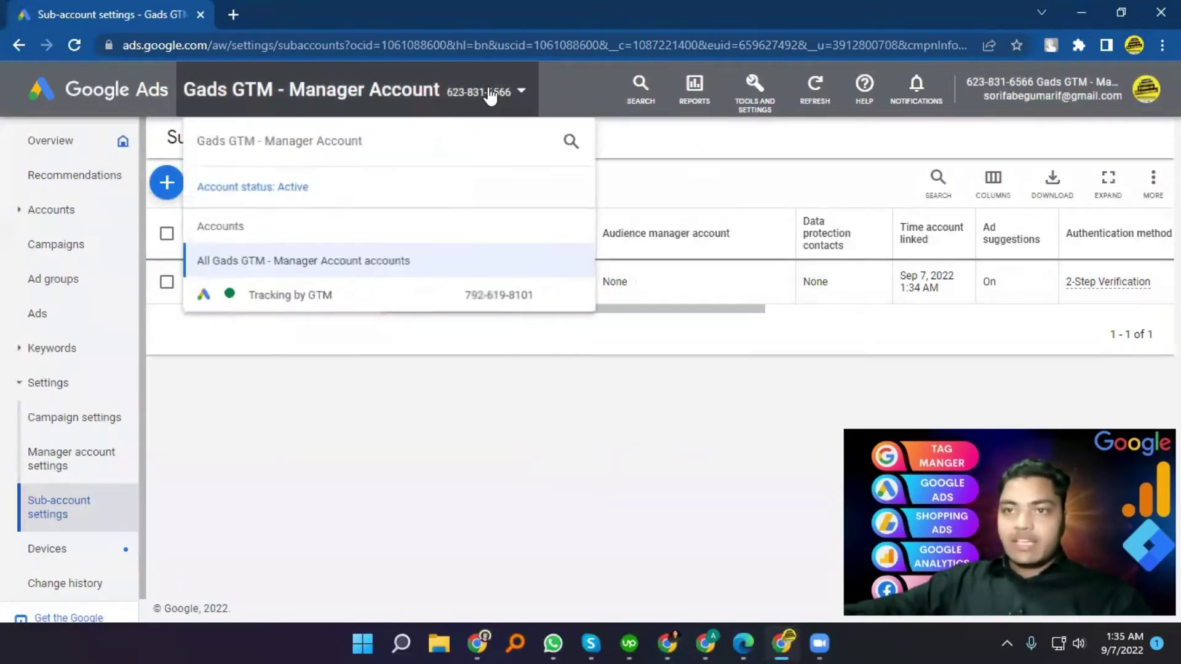
{"action": "left_click", "coordinate": [313, 275]}
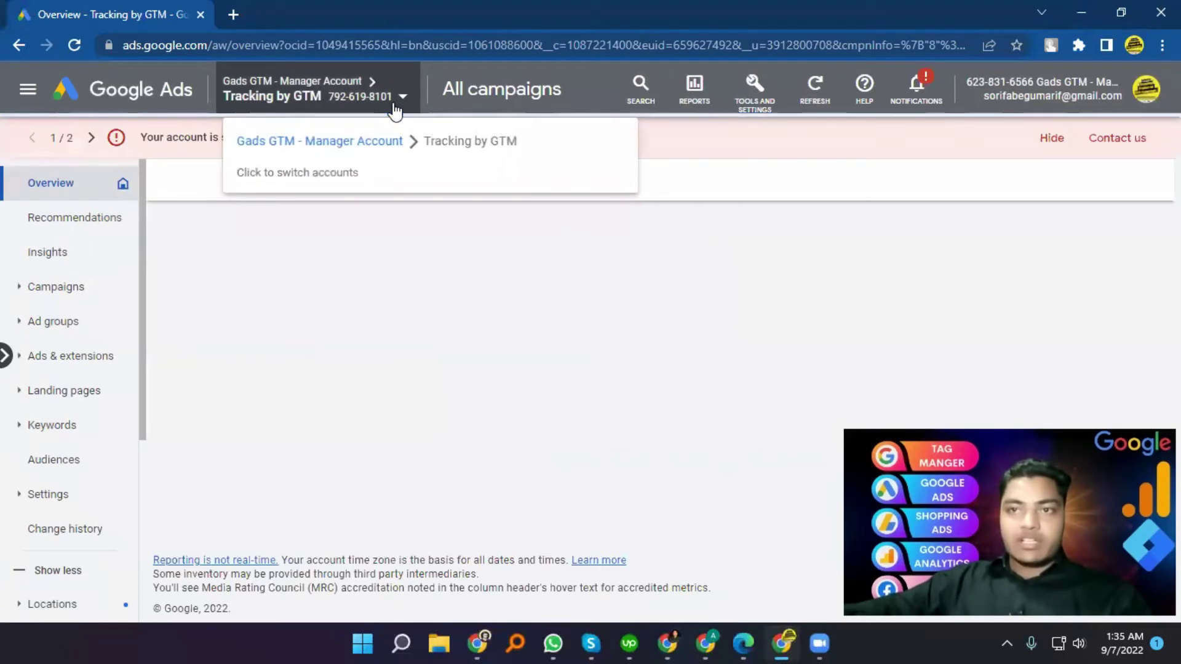
{"action": "left_click", "coordinate": [395, 108]}
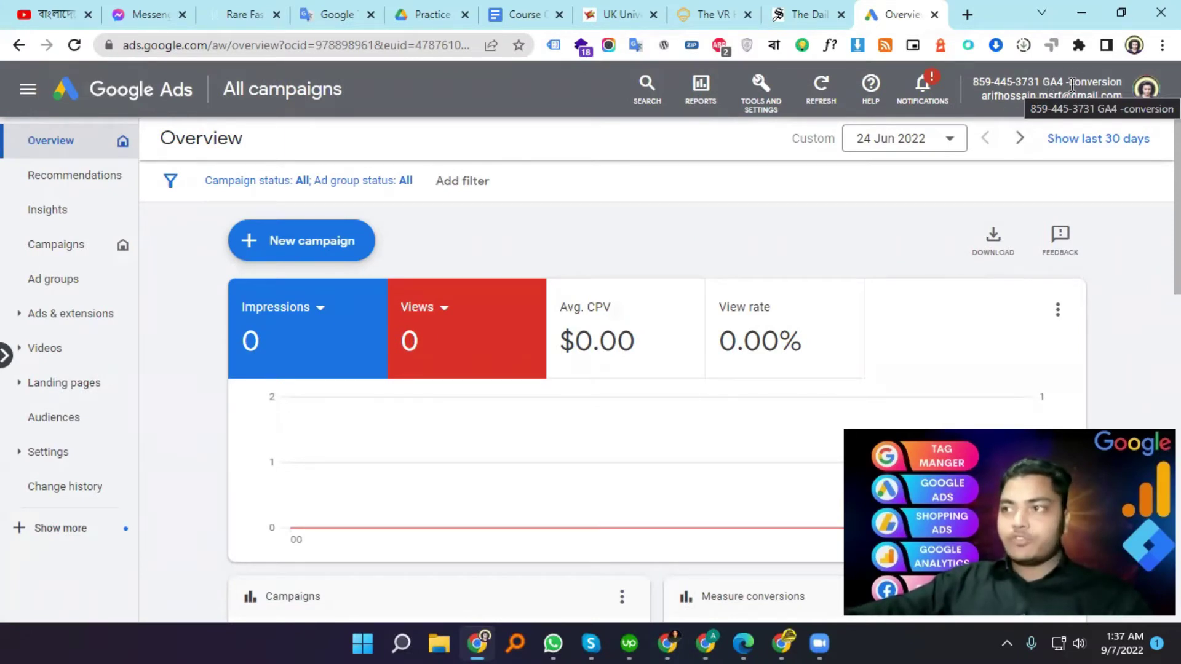
- Copy the customer ID of the GA4 -conversion client account and switch back to the manager account's Chrome window
{"action": "double_click", "coordinate": [1039, 82]}
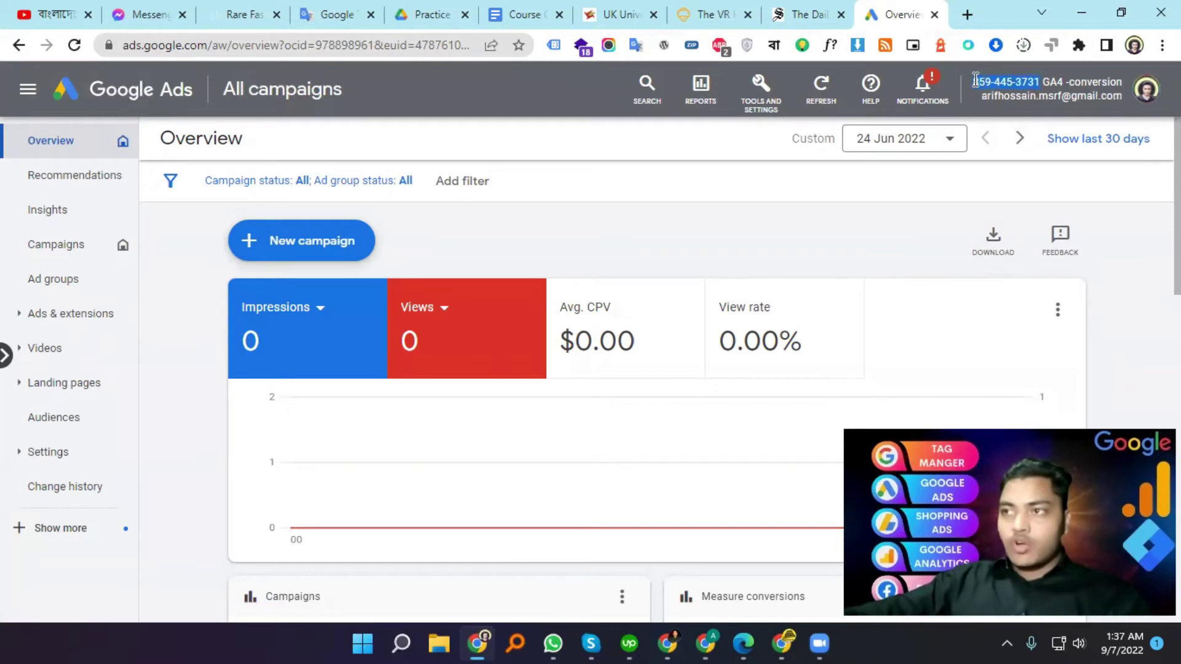
{"action": "right_click", "coordinate": [977, 85]}
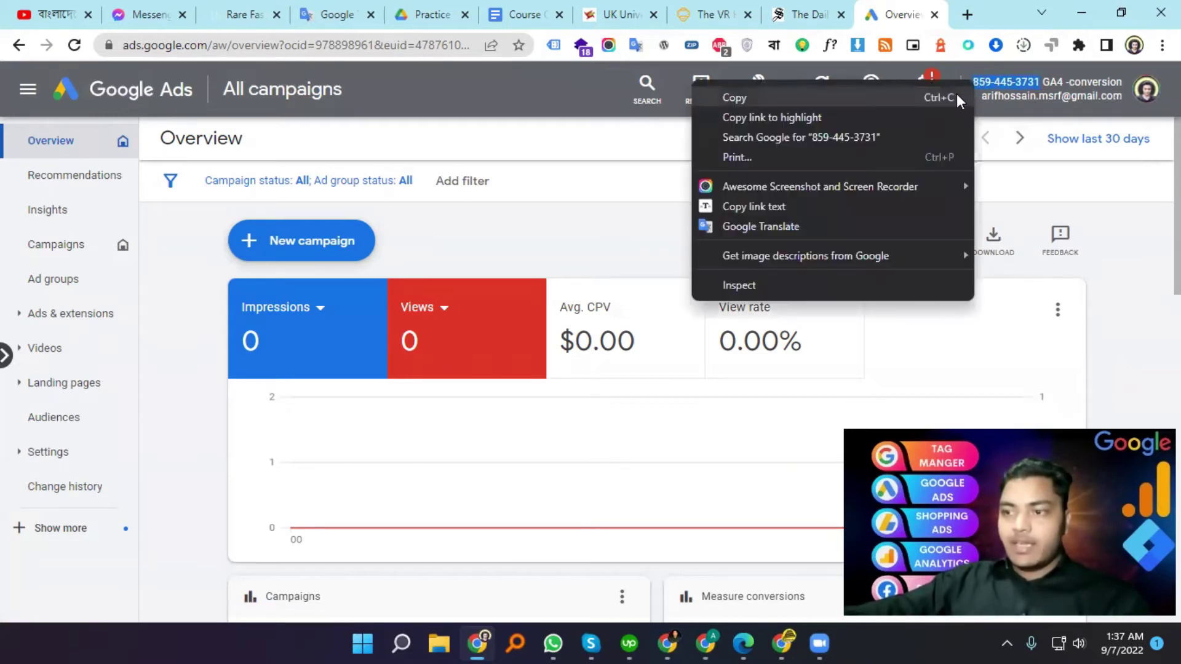
{"action": "left_click", "coordinate": [794, 643]}
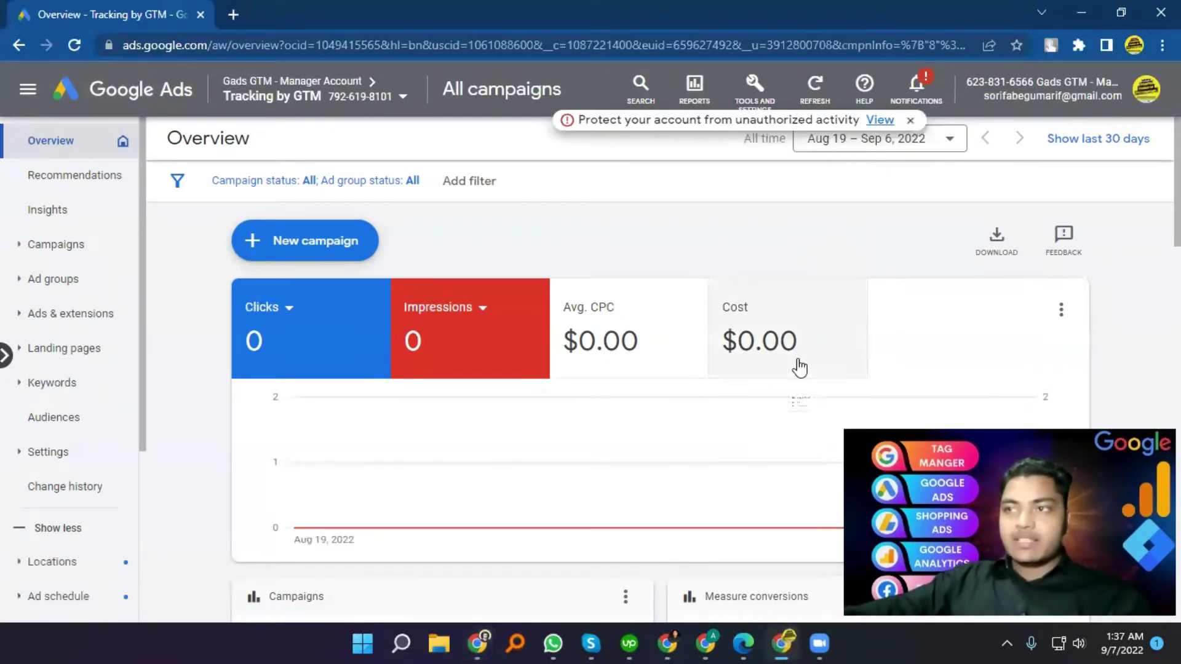
- Switch from Tracking by GTM back to Gads GTM - Manager Account and go to its Sub-account settings
{"action": "scroll", "coordinate": [32, 548], "scroll_direction": "down", "scroll_amount": 4}
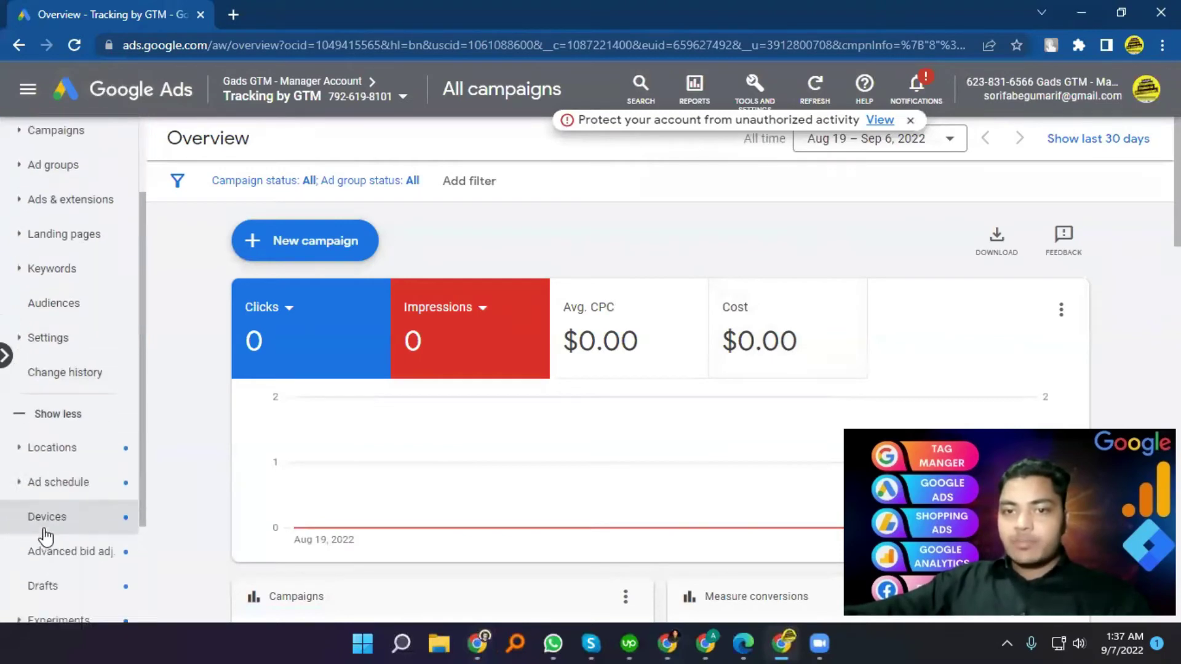
{"action": "scroll", "coordinate": [34, 166], "scroll_direction": "up", "scroll_amount": 4}
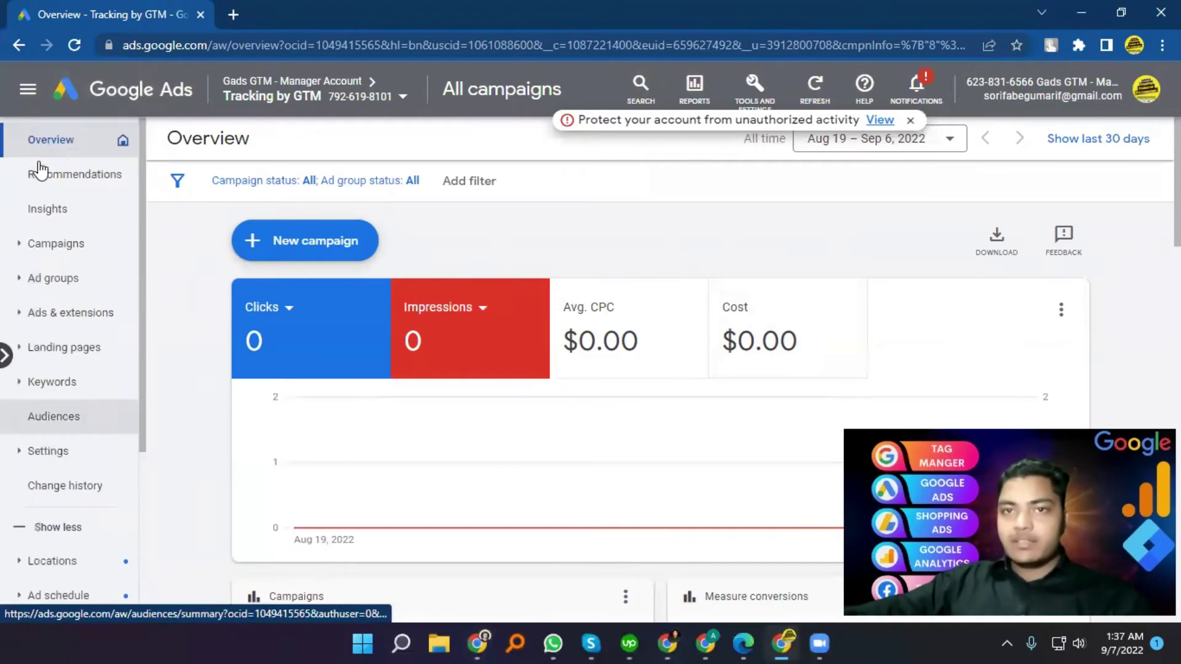
{"action": "left_click", "coordinate": [271, 96]}
{"action": "left_click", "coordinate": [300, 231]}
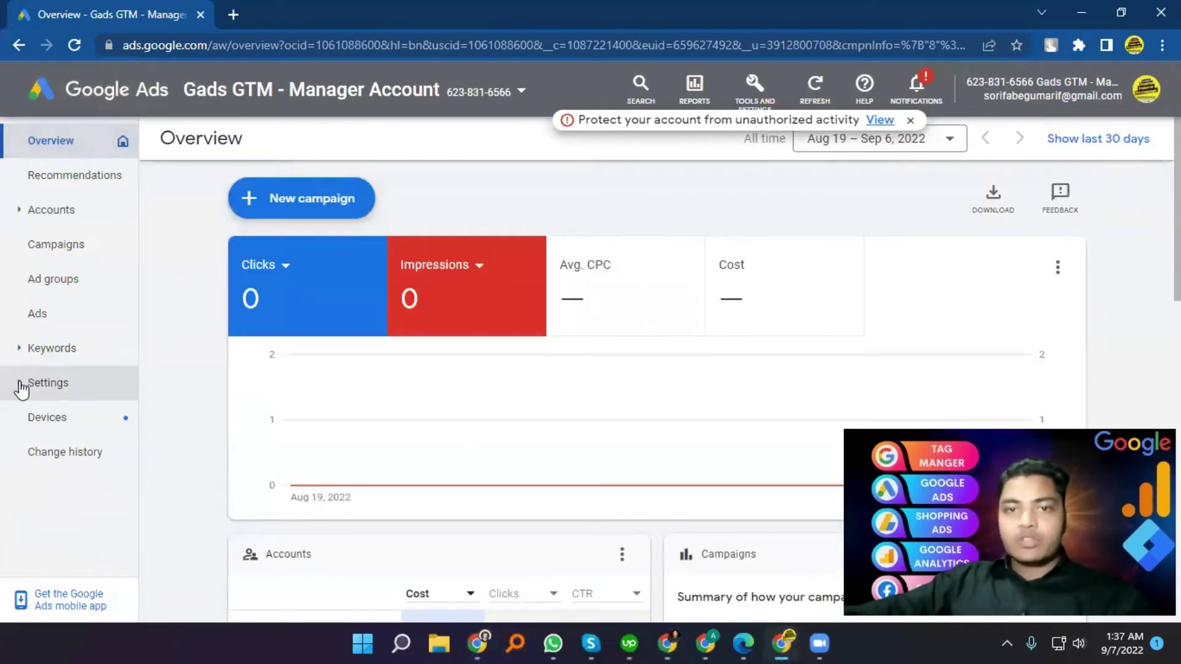
{"action": "left_click", "coordinate": [27, 392]}
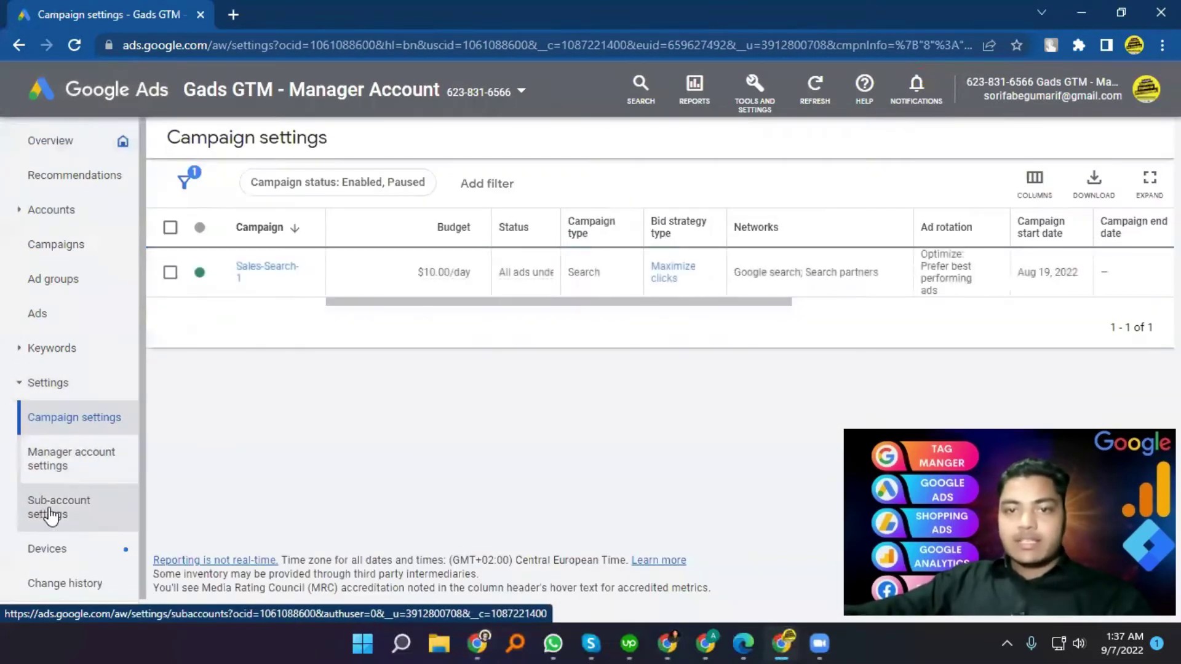
{"action": "left_click", "coordinate": [49, 513]}
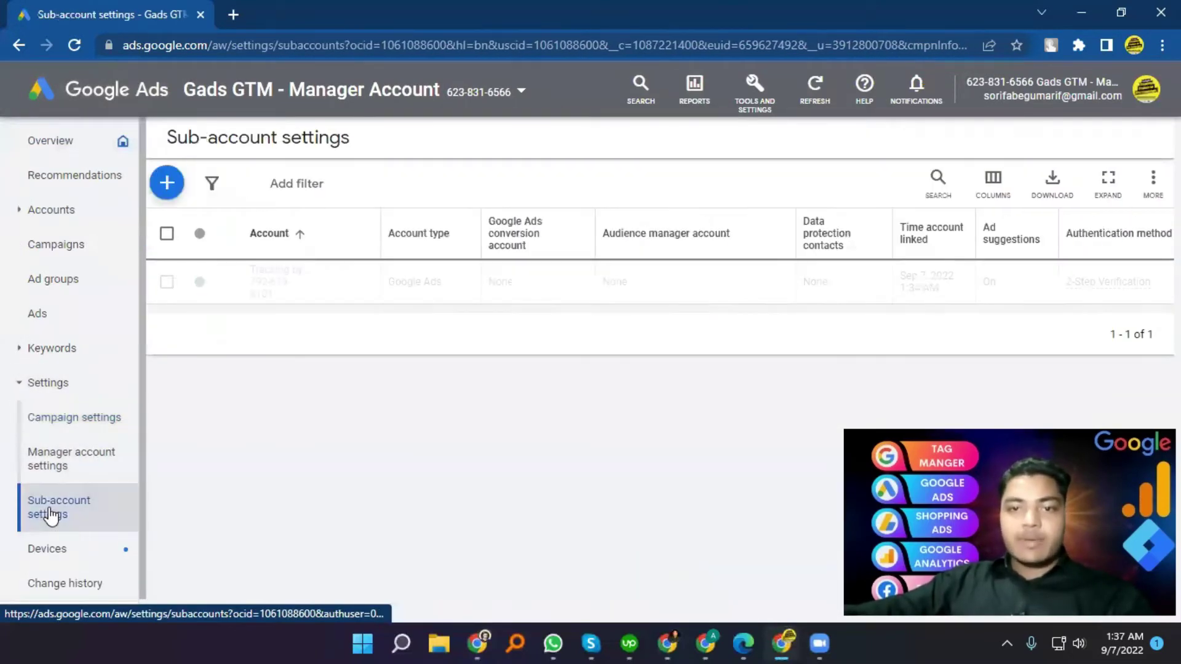
- Start linking an existing account, paste the copied customer ID and send the link request
{"action": "left_click", "coordinate": [167, 182]}
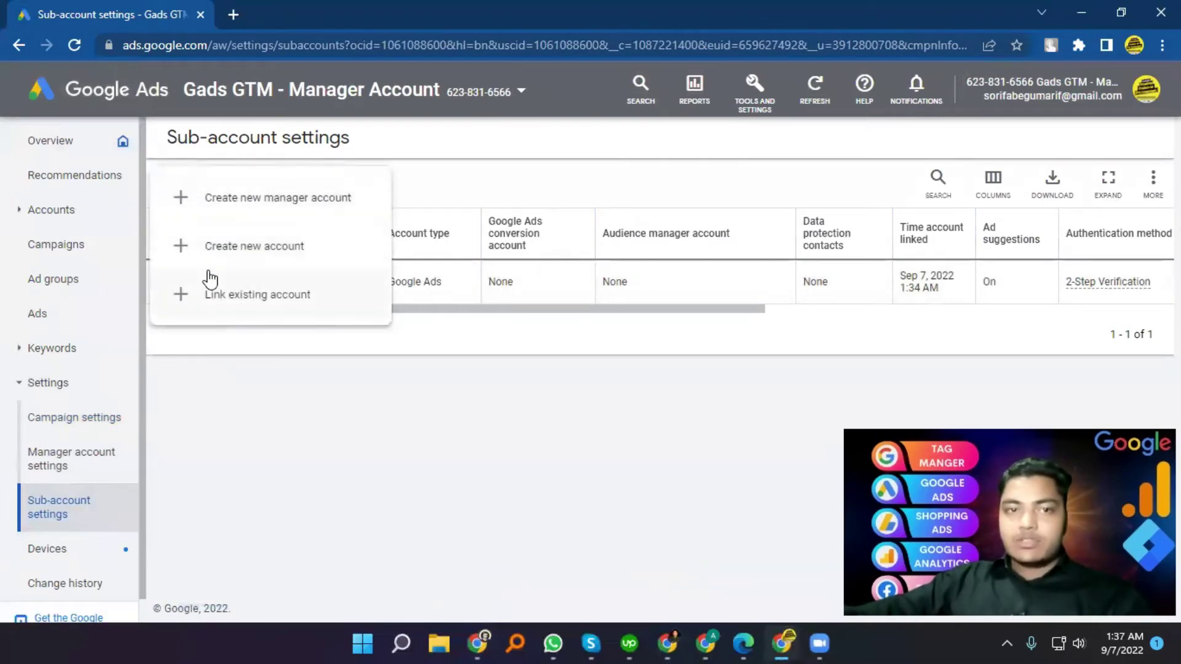
{"action": "left_click", "coordinate": [209, 286]}
{"action": "right_click", "coordinate": [219, 289]}
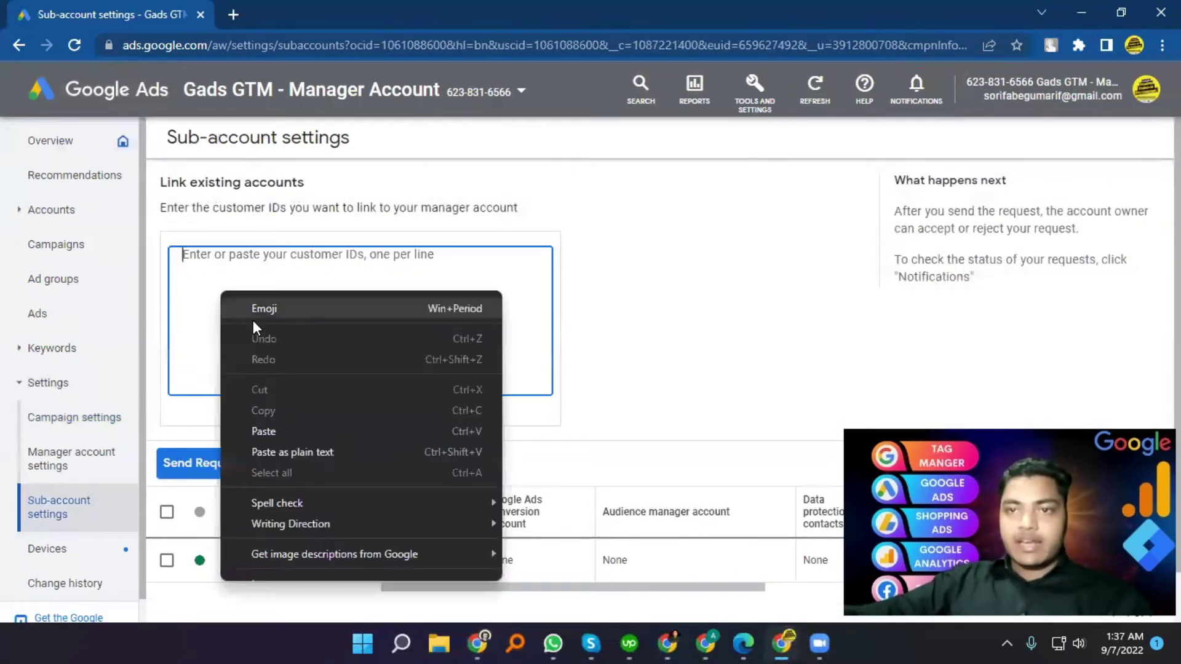
{"action": "left_click", "coordinate": [264, 431]}
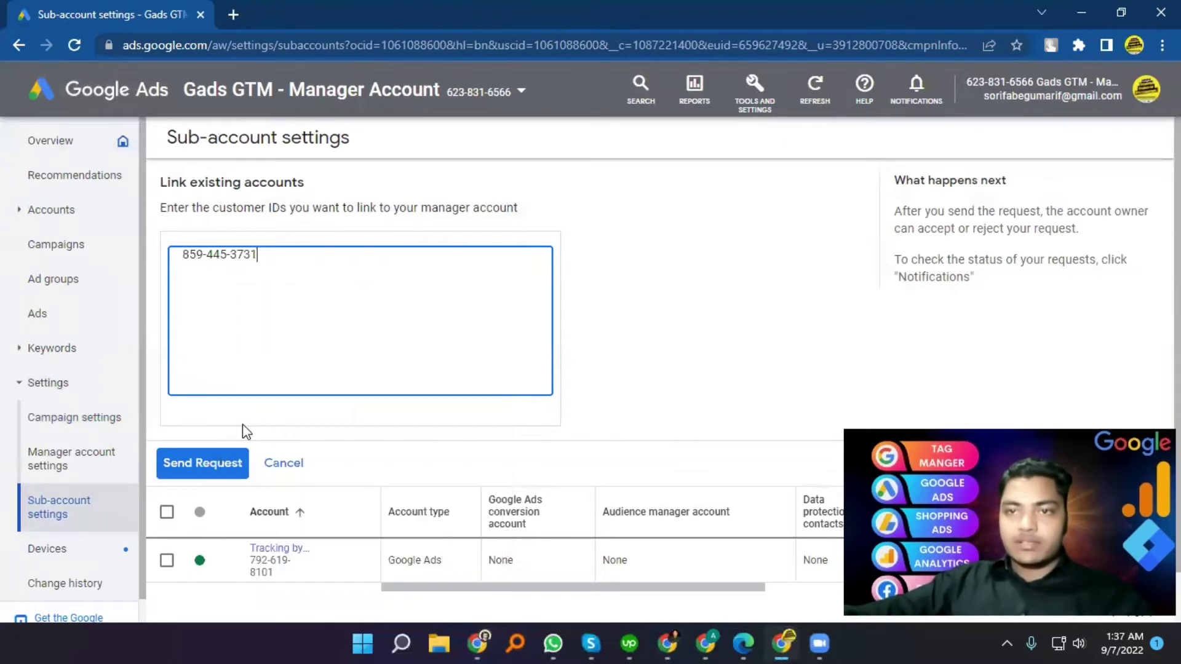
{"action": "left_click", "coordinate": [190, 470]}
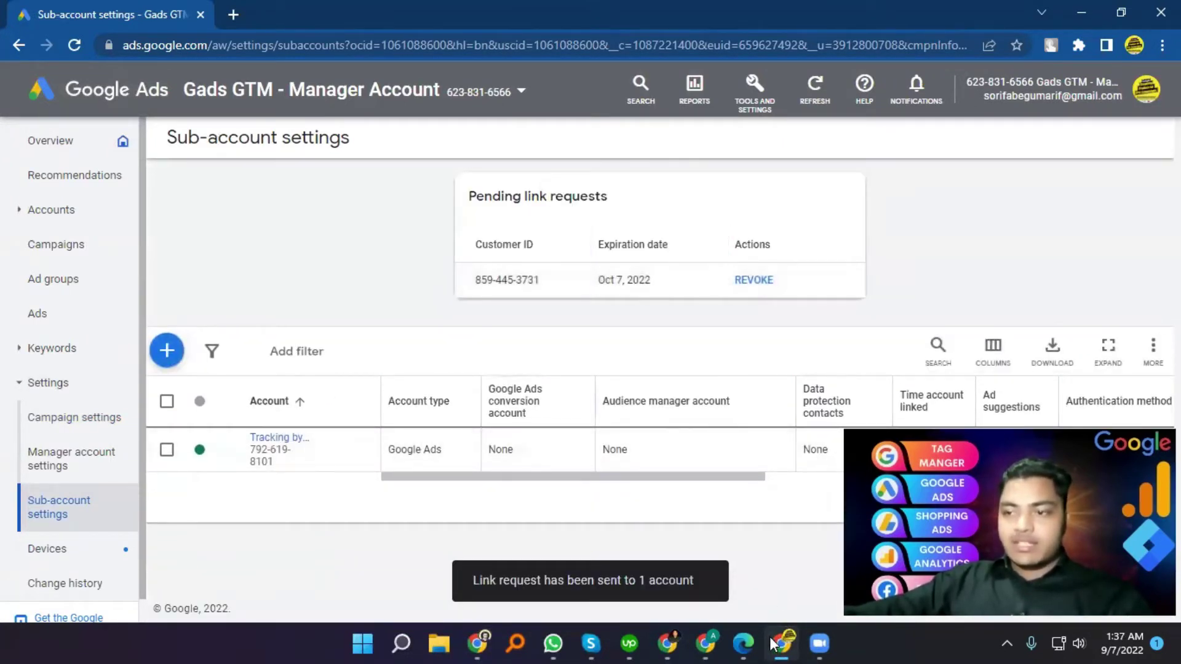
- In the GA4 -conversion account's Access and security managers list, accept the link request from Gads GTM - Manager Account
{"action": "left_click", "coordinate": [484, 643]}
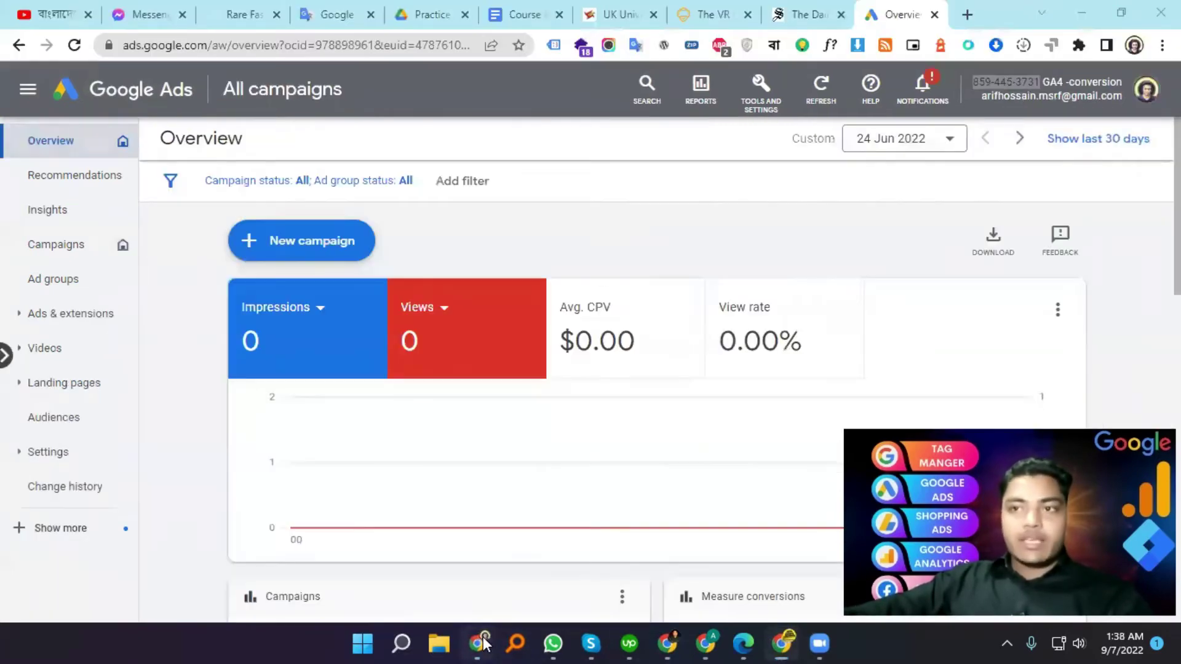
{"action": "left_click", "coordinate": [748, 99]}
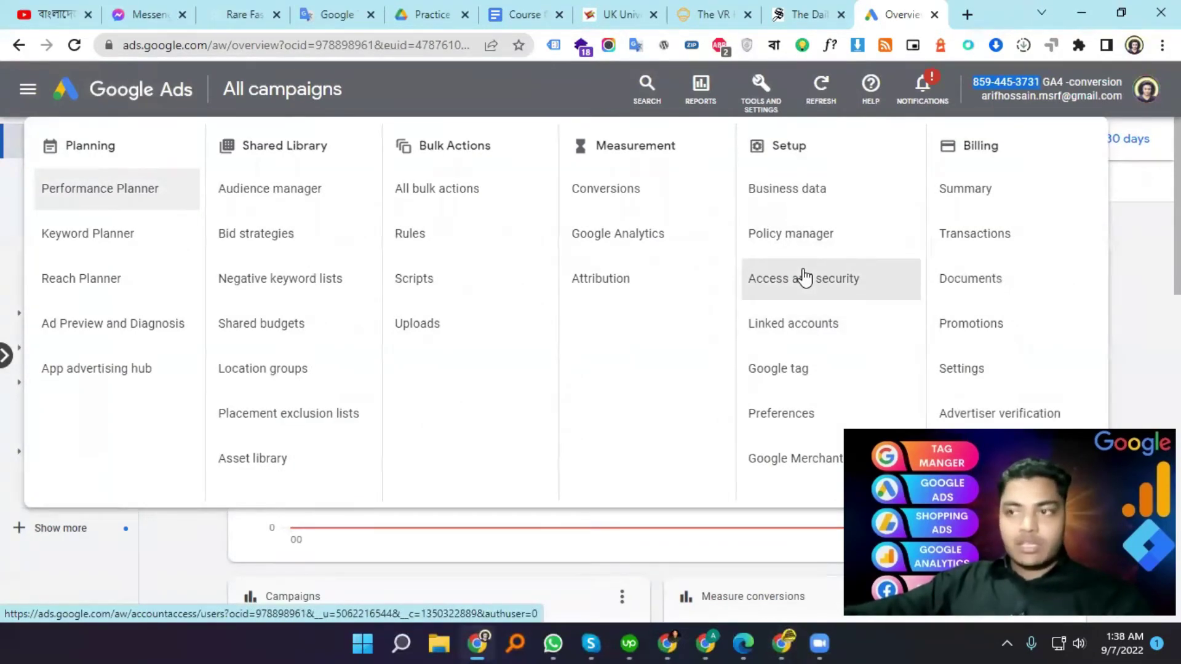
{"action": "left_click", "coordinate": [804, 278]}
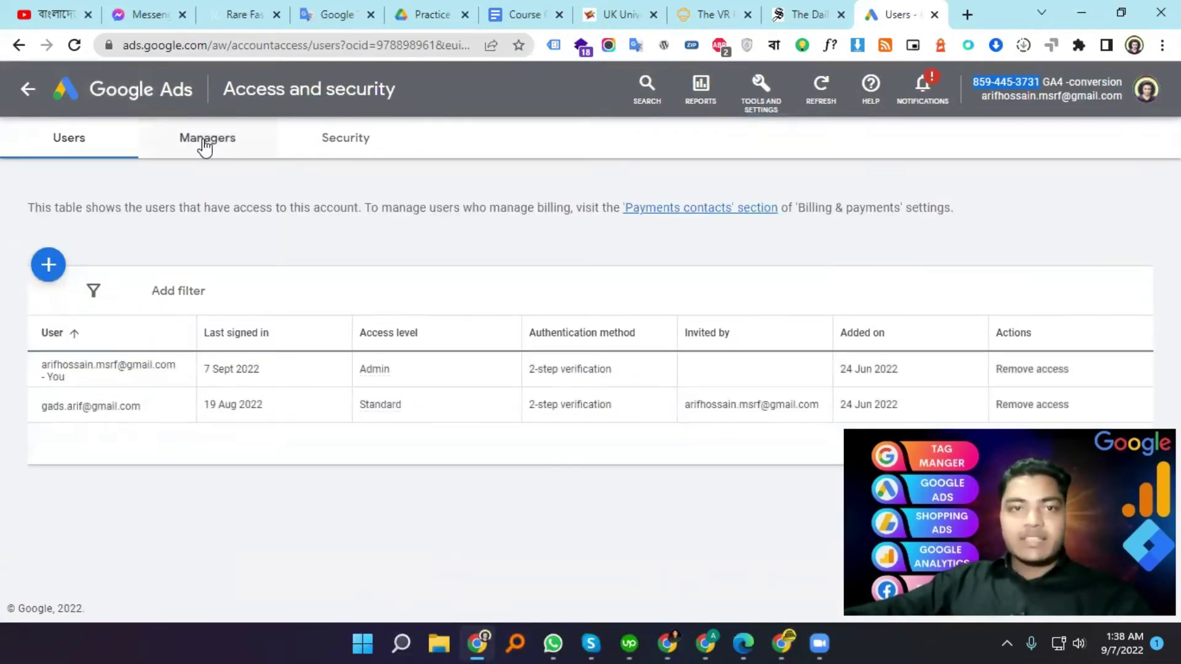
{"action": "left_click", "coordinate": [203, 141]}
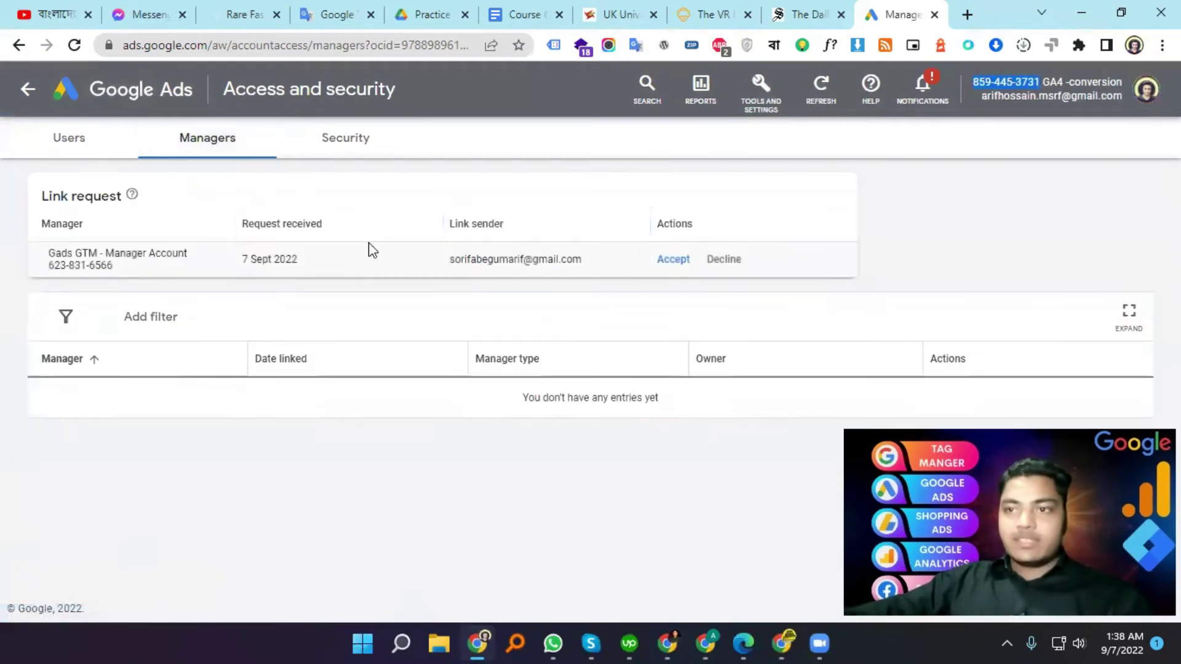
{"action": "left_click", "coordinate": [673, 259]}
{"action": "left_click", "coordinate": [769, 417]}
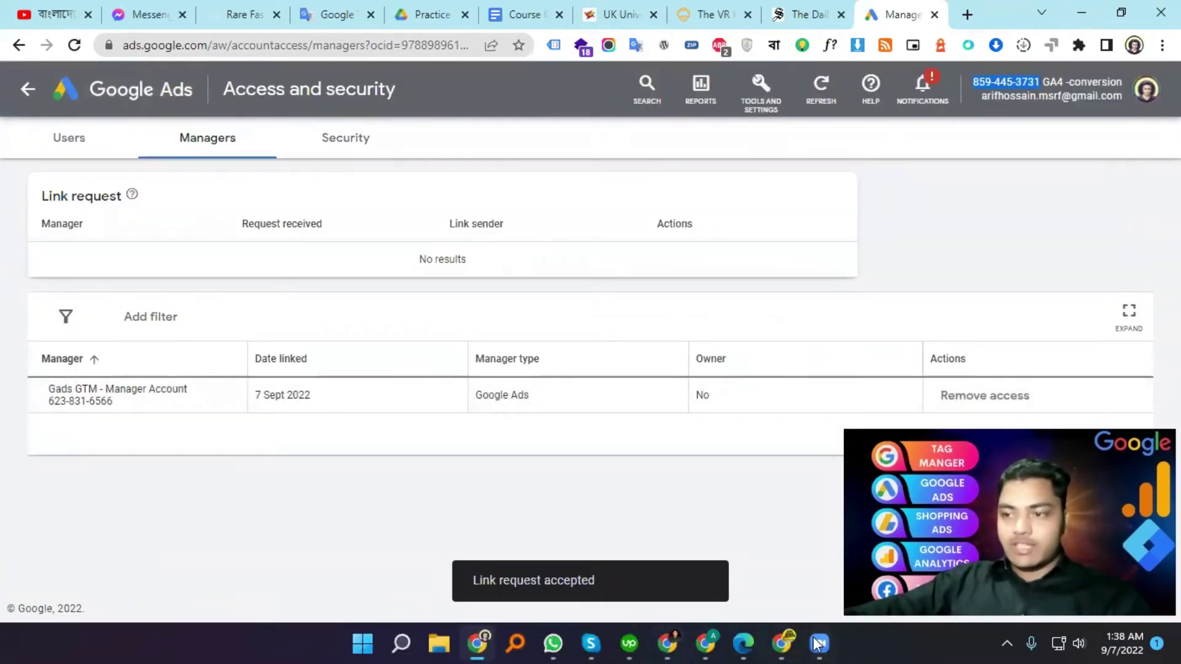
- Switch back to the manager account, check its account list and reload the Sub-account settings page
{"action": "left_click", "coordinate": [782, 643]}
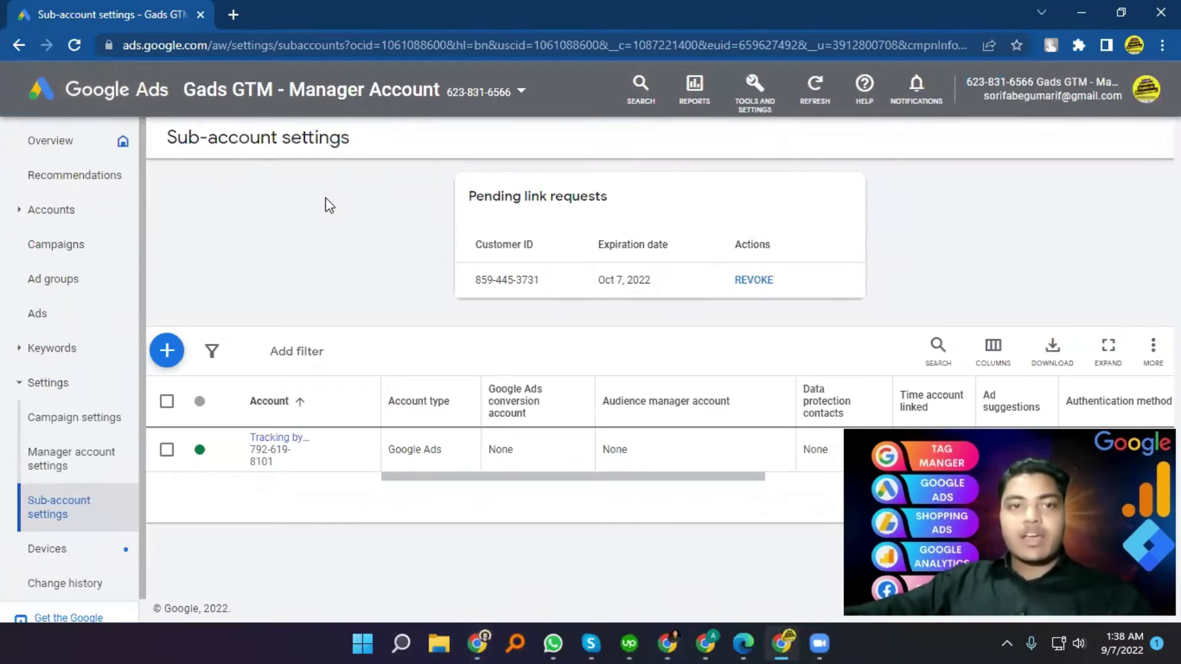
{"action": "left_click", "coordinate": [489, 92]}
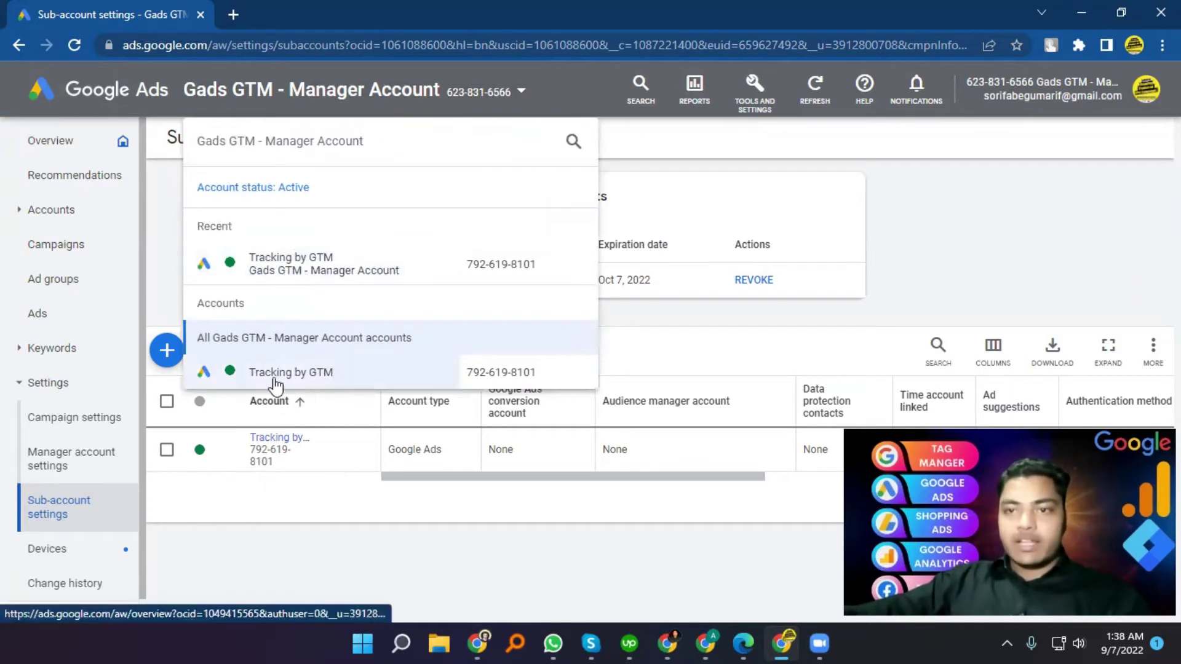
{"action": "left_click", "coordinate": [339, 44]}
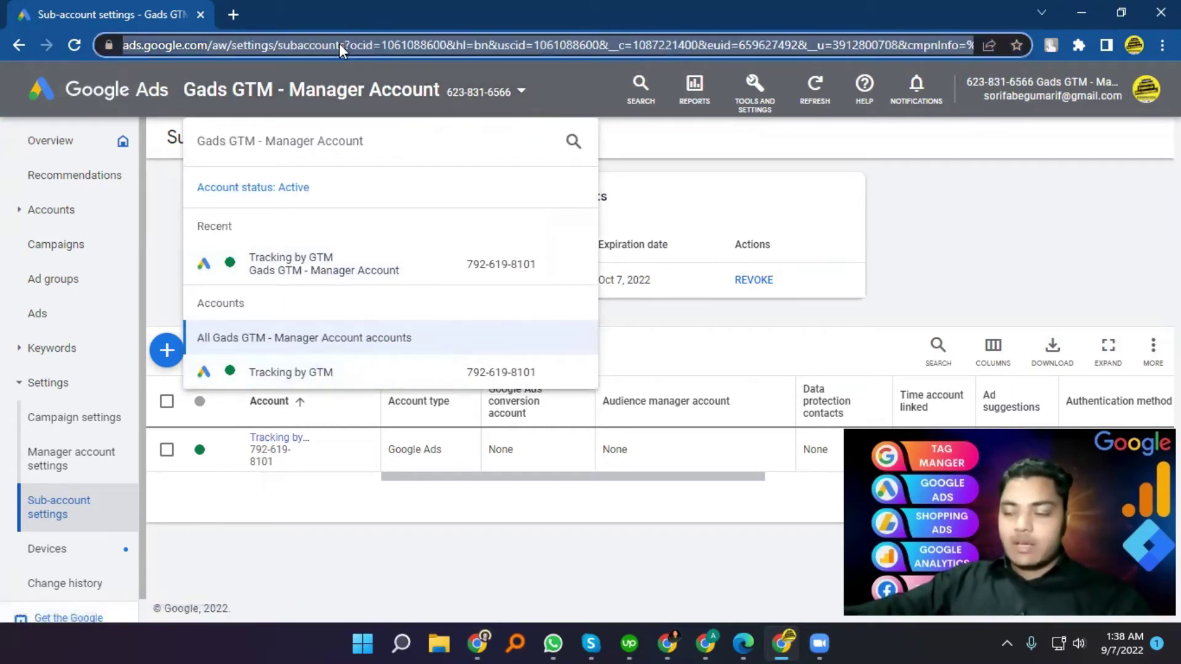
{"action": "key", "text": "Return"}
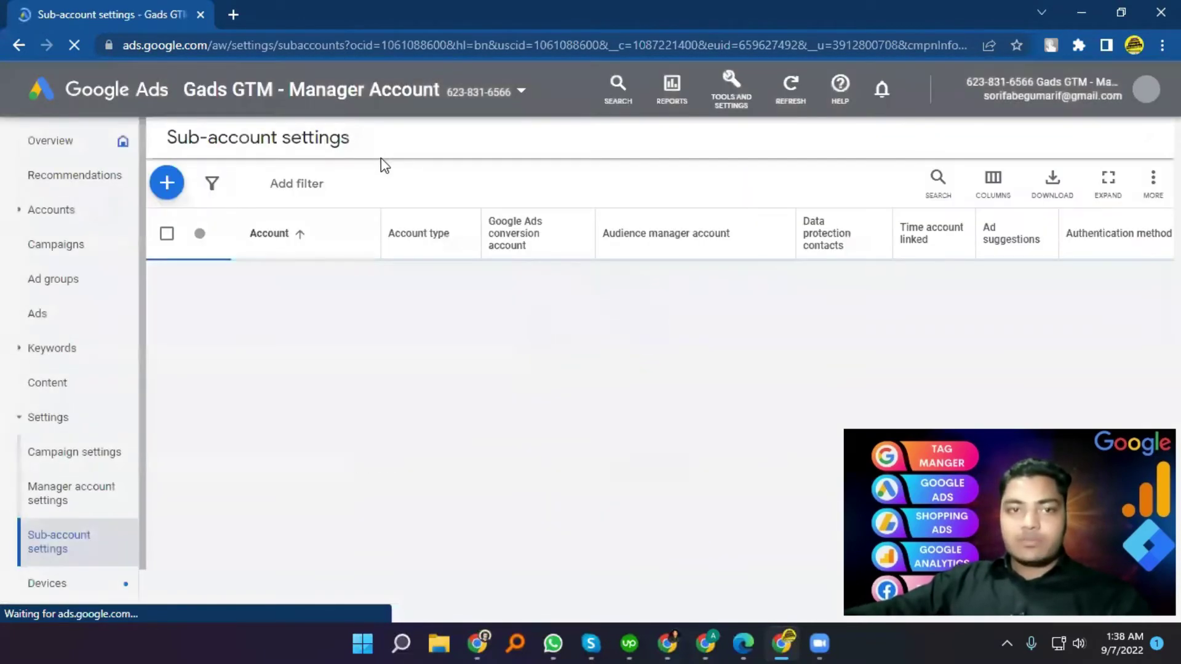
- Open the linked GA4 -conversion account from the manager's account list, switch to Tracking by GTM and reopen the account list
{"action": "left_click", "coordinate": [452, 99]}
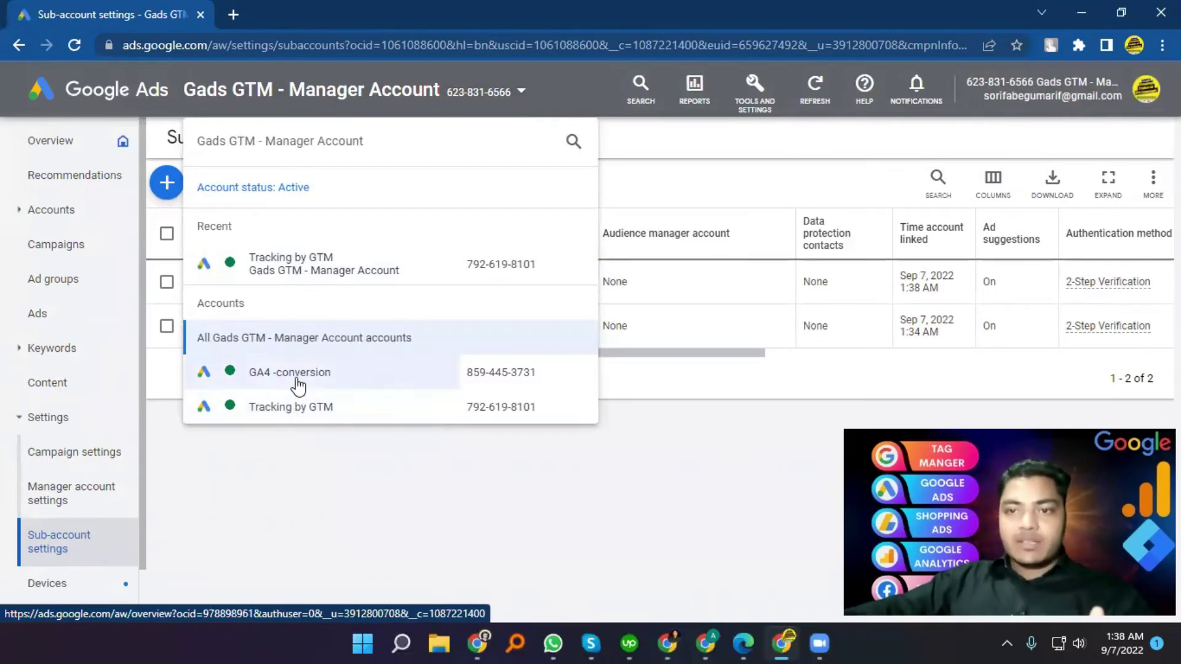
{"action": "left_click", "coordinate": [342, 382]}
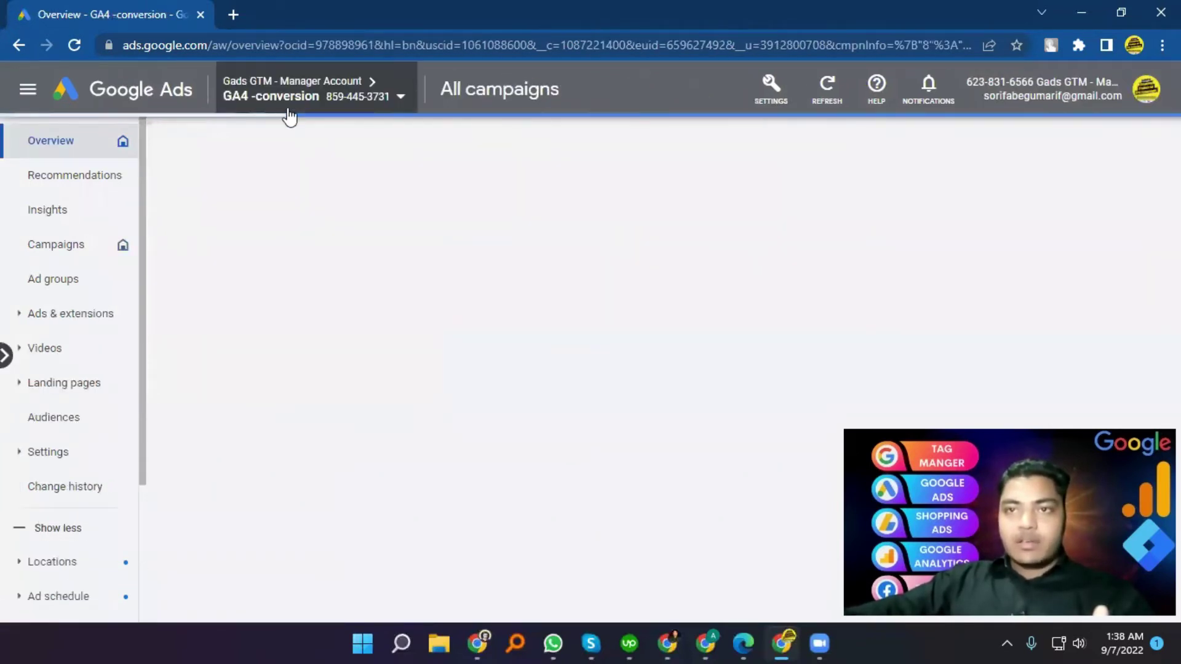
{"action": "left_click", "coordinate": [269, 115]}
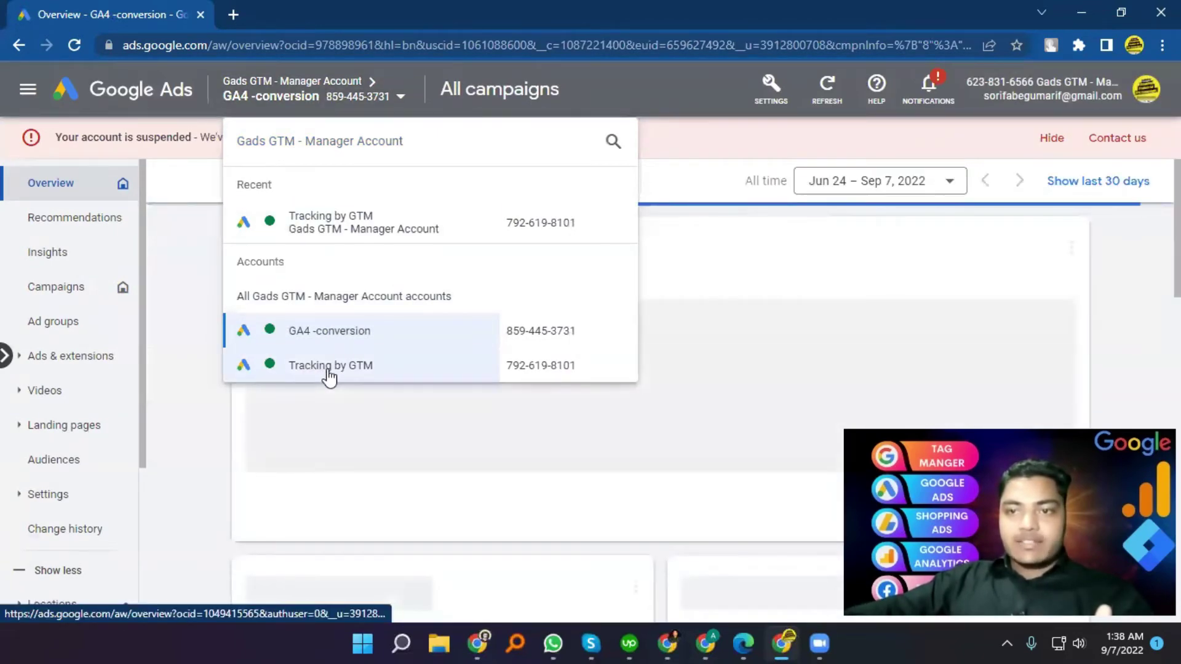
{"action": "left_click", "coordinate": [329, 367]}
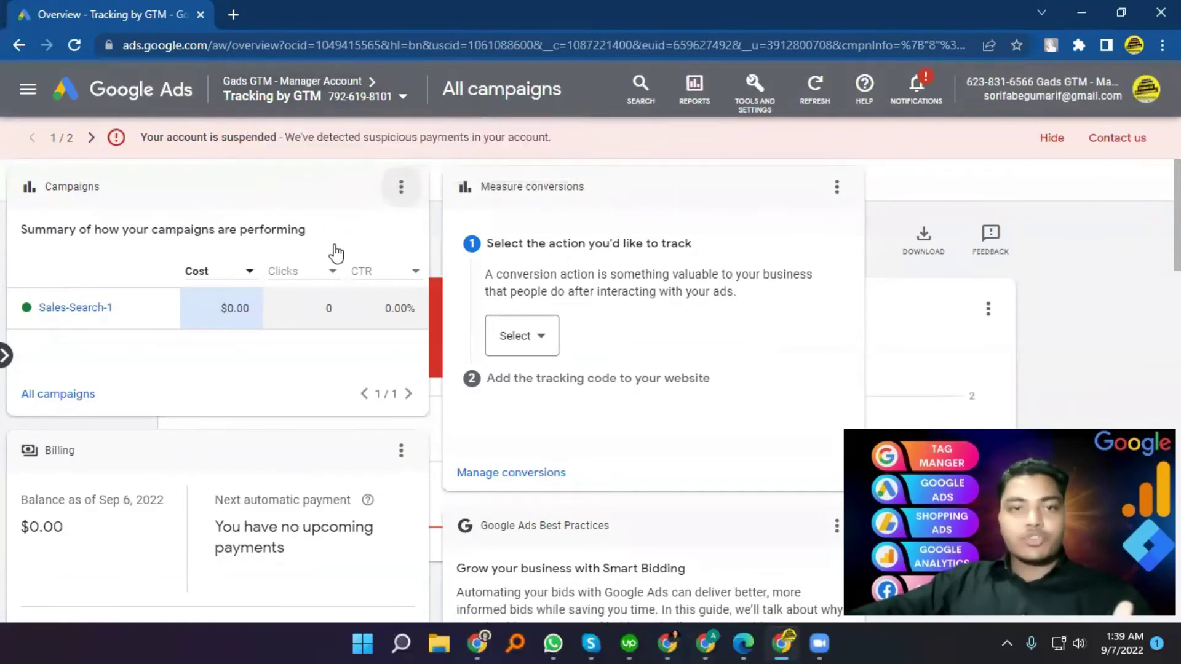
{"action": "left_click", "coordinate": [308, 92]}
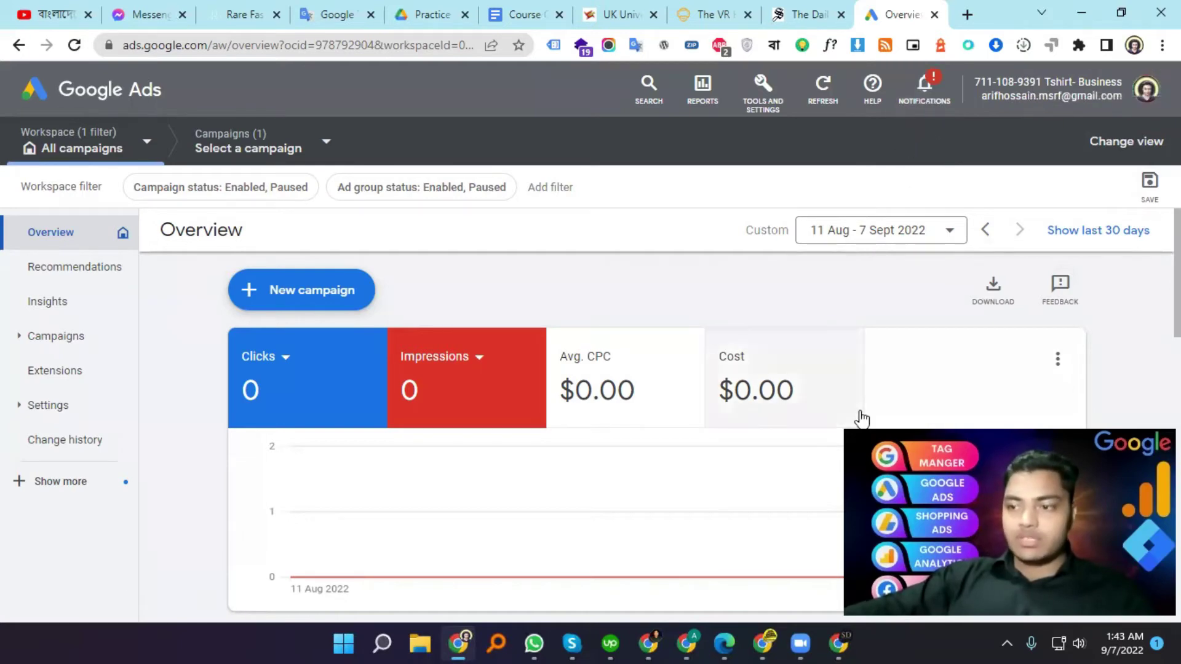
- Switch to the manager account's Chrome window and view the Google Ads accounts available under its login
{"action": "key", "text": "alt+Tab"}
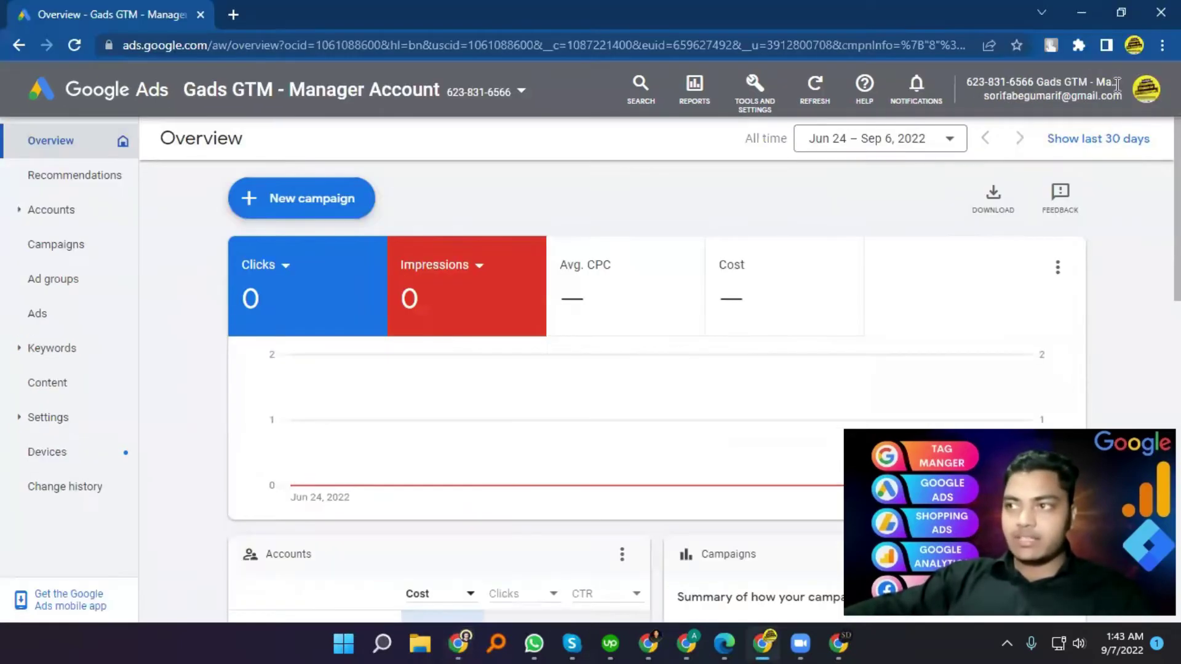
{"action": "left_click", "coordinate": [1145, 92]}
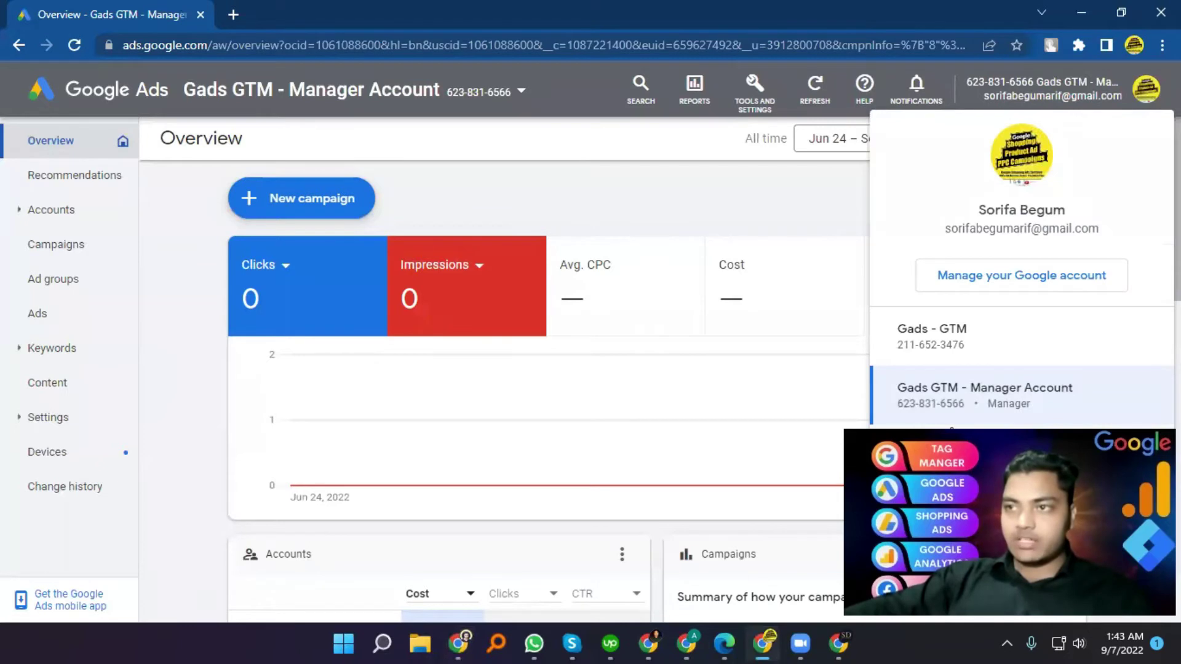
{"action": "left_click", "coordinate": [792, 187]}
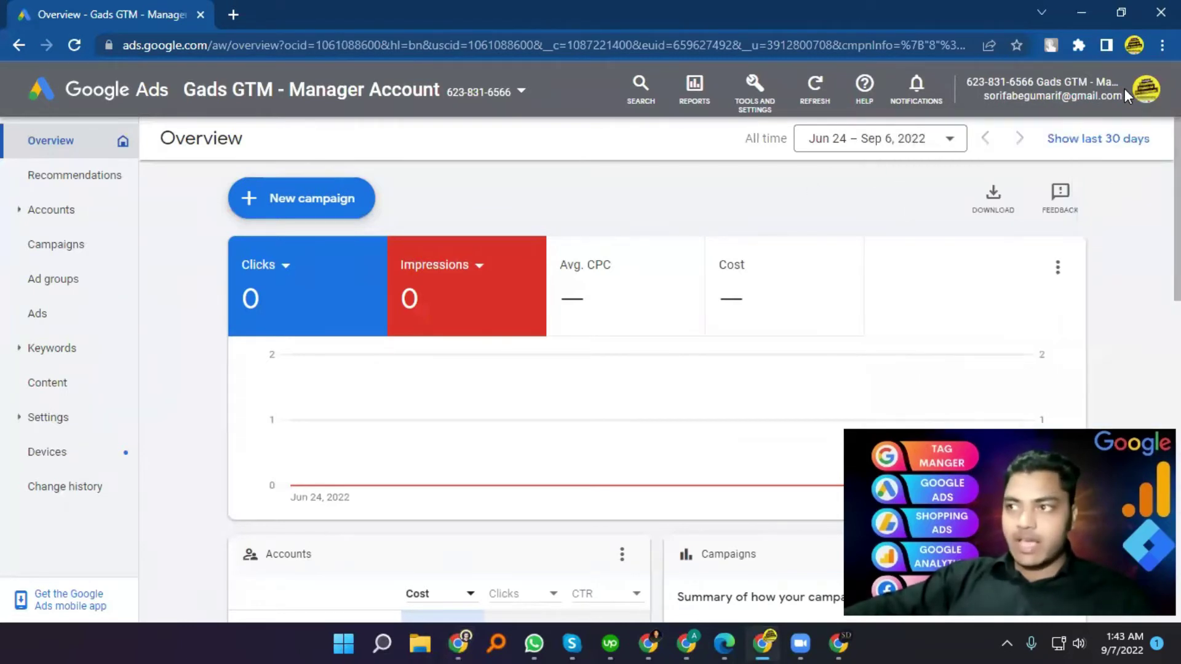
- Copy the manager login's email address and open Access and security for Tshirt- Business in the other Chrome window
{"action": "left_click_drag", "start_coordinate": [1123, 94], "coordinate": [1000, 94]}
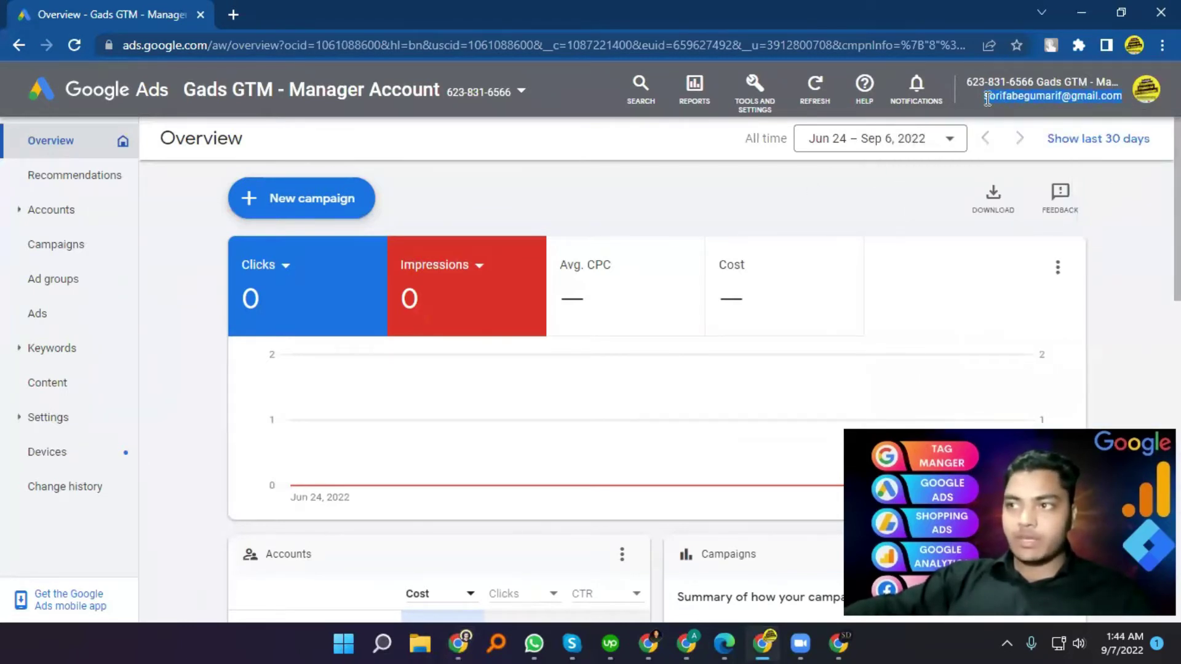
{"action": "right_click", "coordinate": [988, 98]}
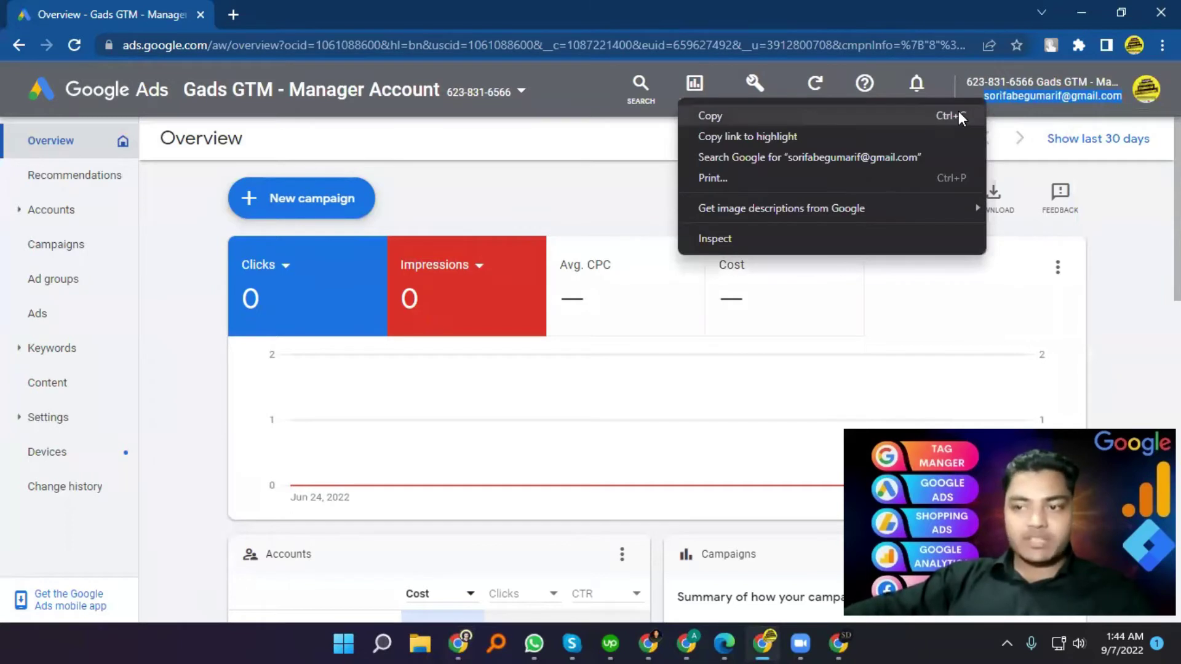
{"action": "left_click", "coordinate": [960, 117]}
{"action": "left_click", "coordinate": [459, 643]}
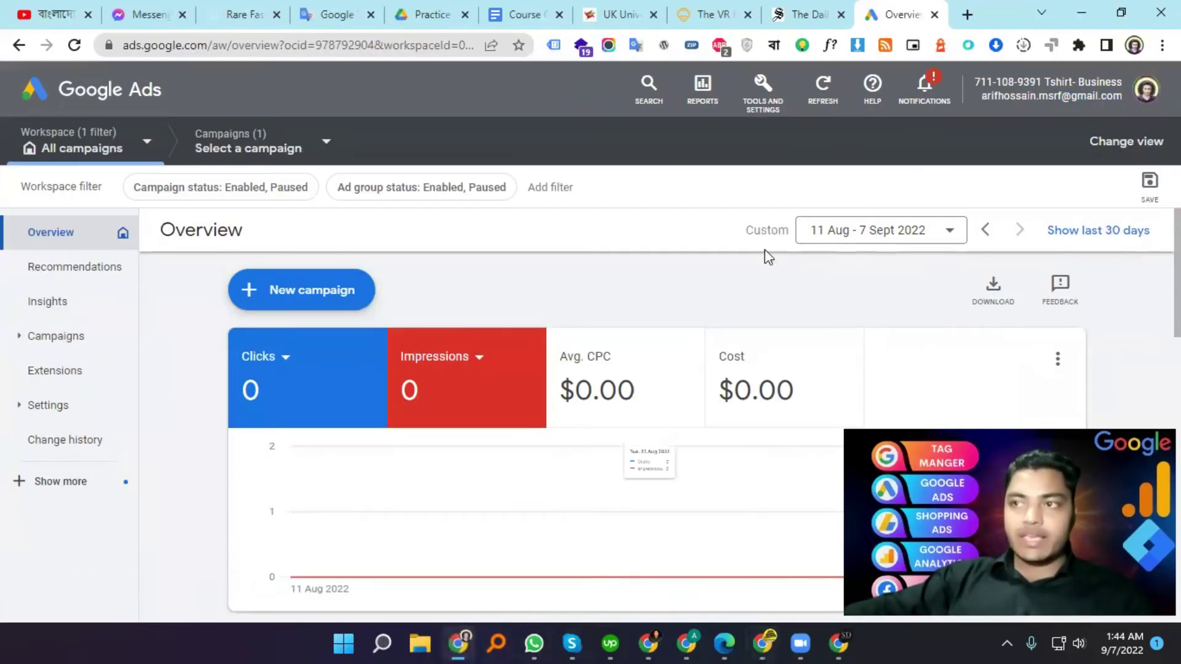
{"action": "left_click", "coordinate": [762, 92]}
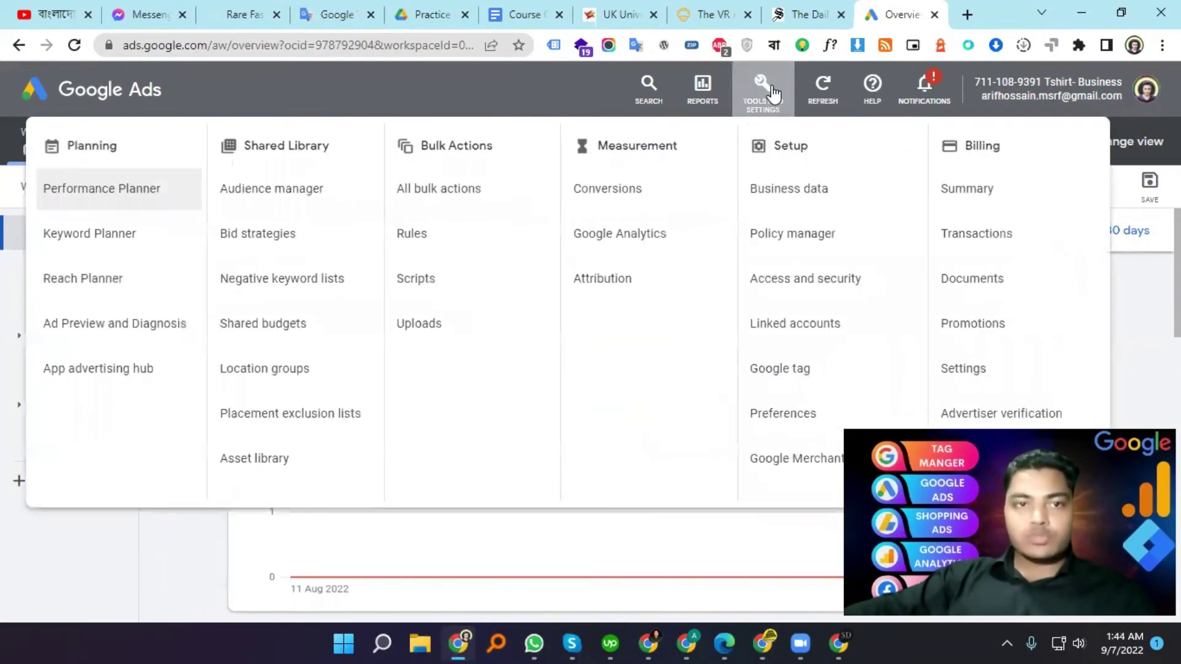
{"action": "left_click", "coordinate": [800, 278]}
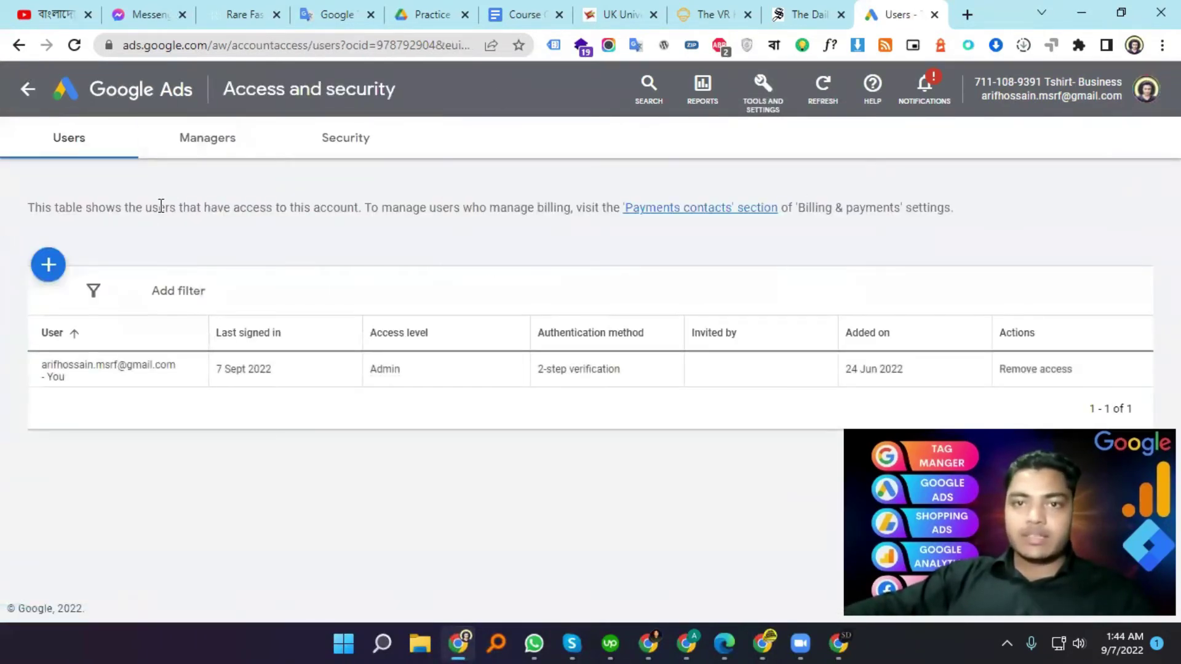
- Invite the manager login's email address as a user of Tshirt- Business with Standard access and send the invitation
{"action": "left_click", "coordinate": [48, 264]}
{"action": "left_click", "coordinate": [79, 315]}
{"action": "right_click", "coordinate": [77, 314]}
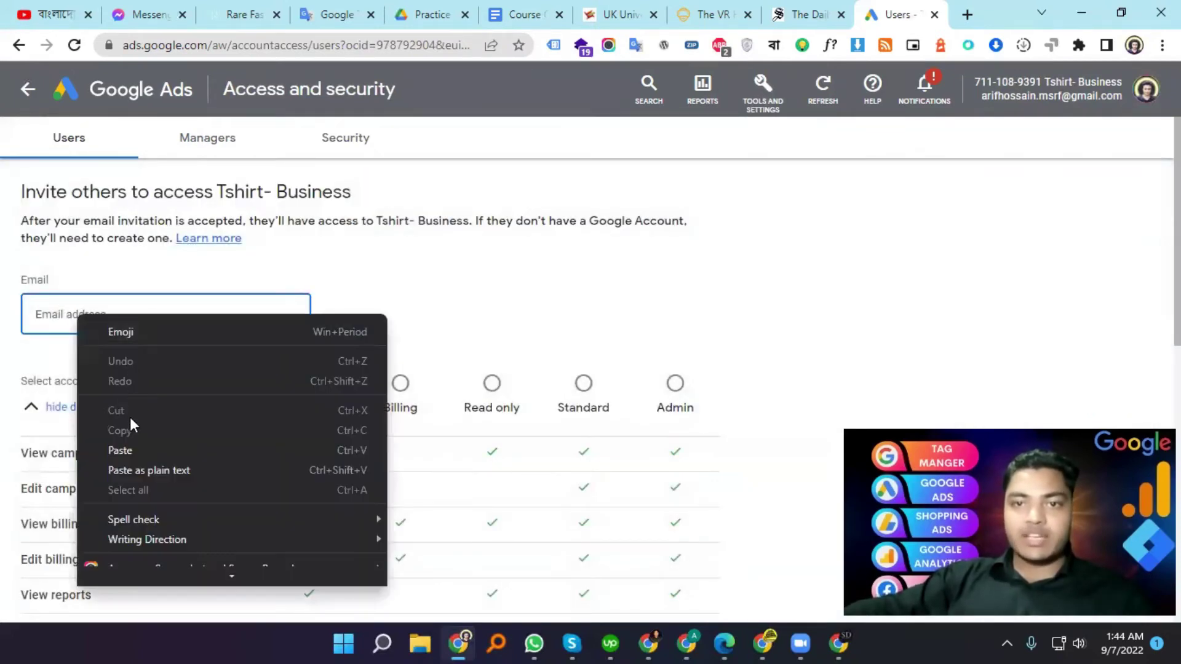
{"action": "left_click", "coordinate": [134, 449]}
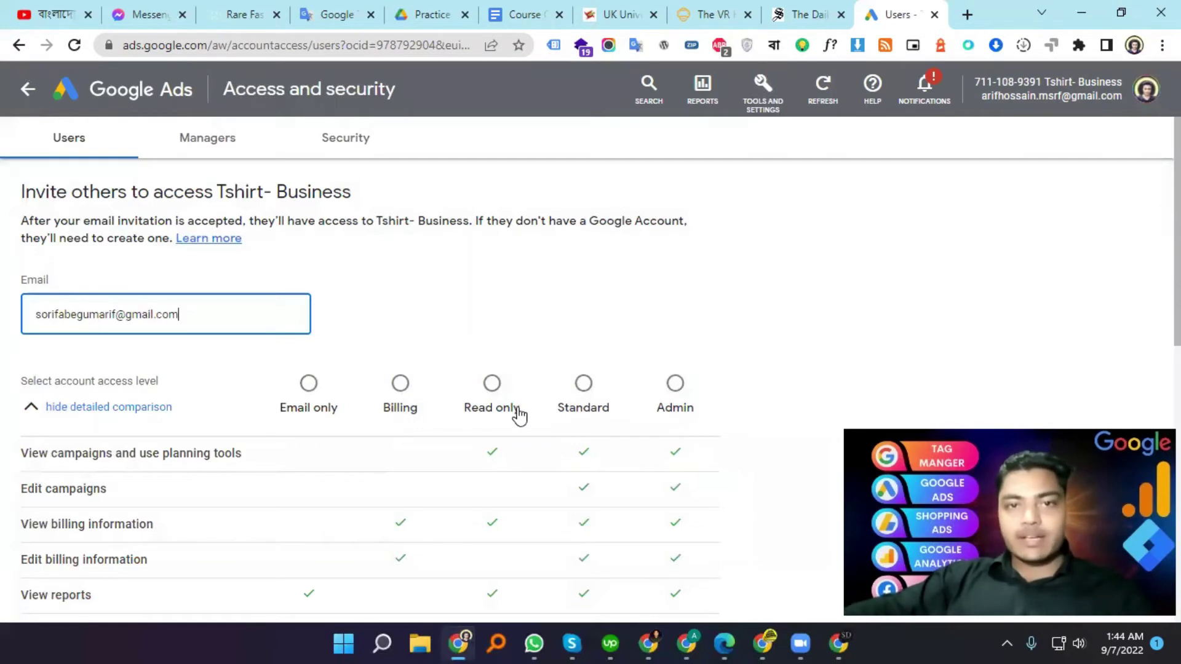
{"action": "left_click", "coordinate": [583, 386]}
{"action": "scroll", "coordinate": [585, 422], "scroll_direction": "down", "scroll_amount": 8}
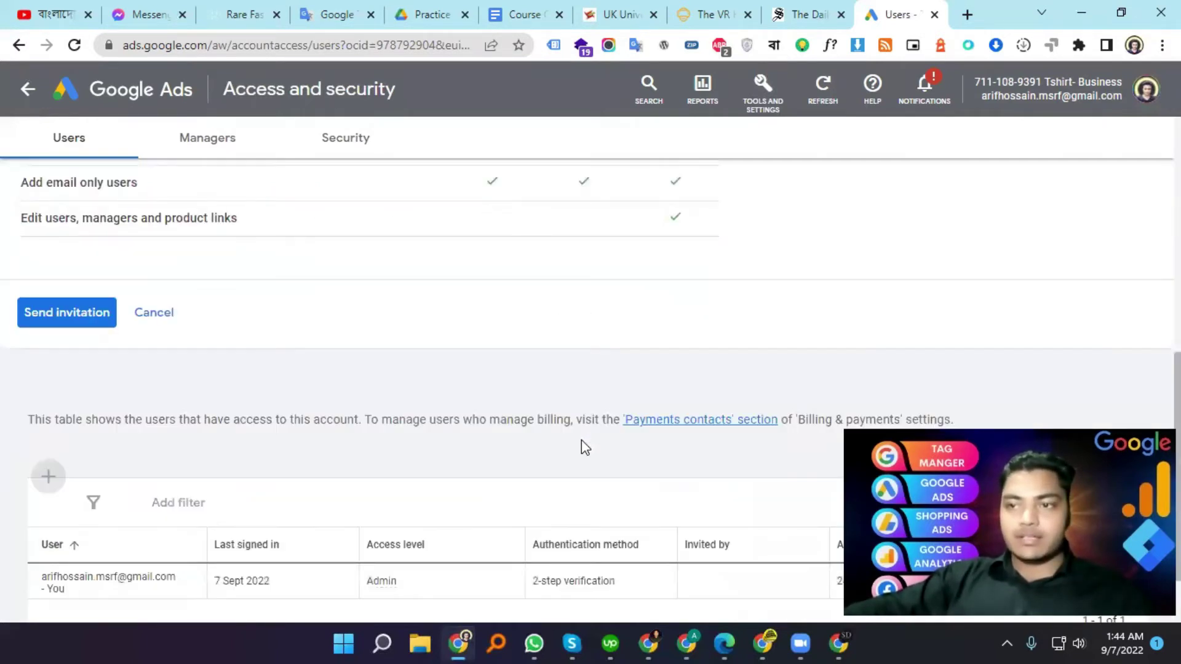
{"action": "left_click", "coordinate": [43, 317]}
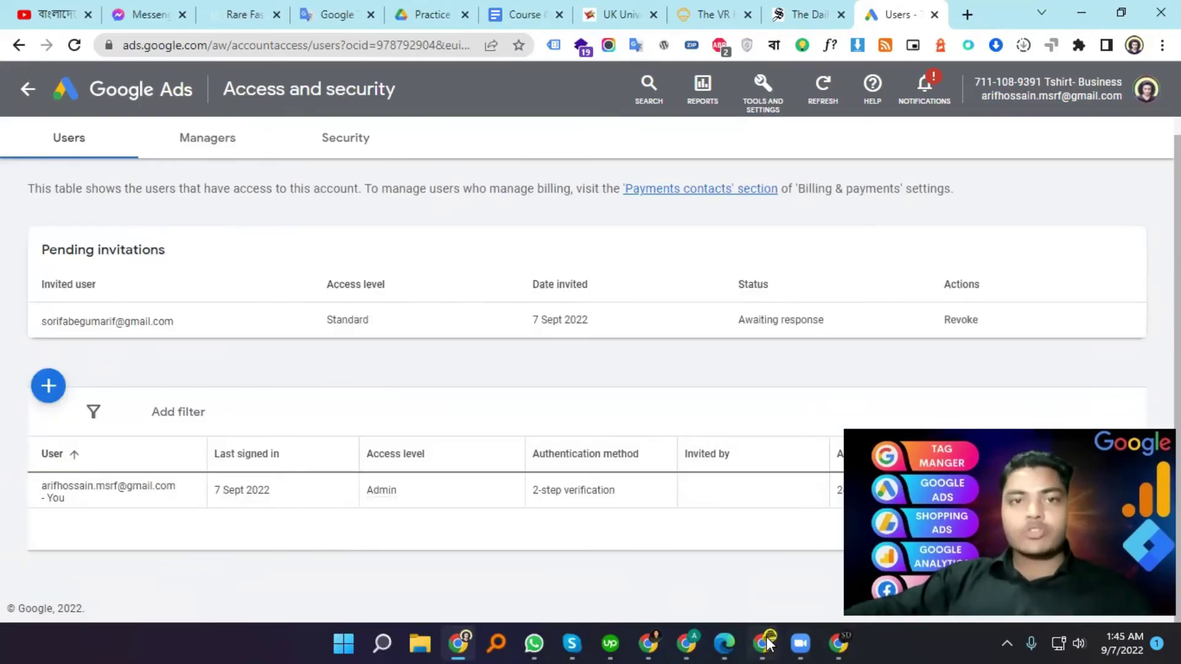
- In the manager login's Gmail, accept the Tshirt- Business invitation, continue to Google Ads, and dismiss the workspaces tip and account notice
{"action": "left_click", "coordinate": [791, 504]}
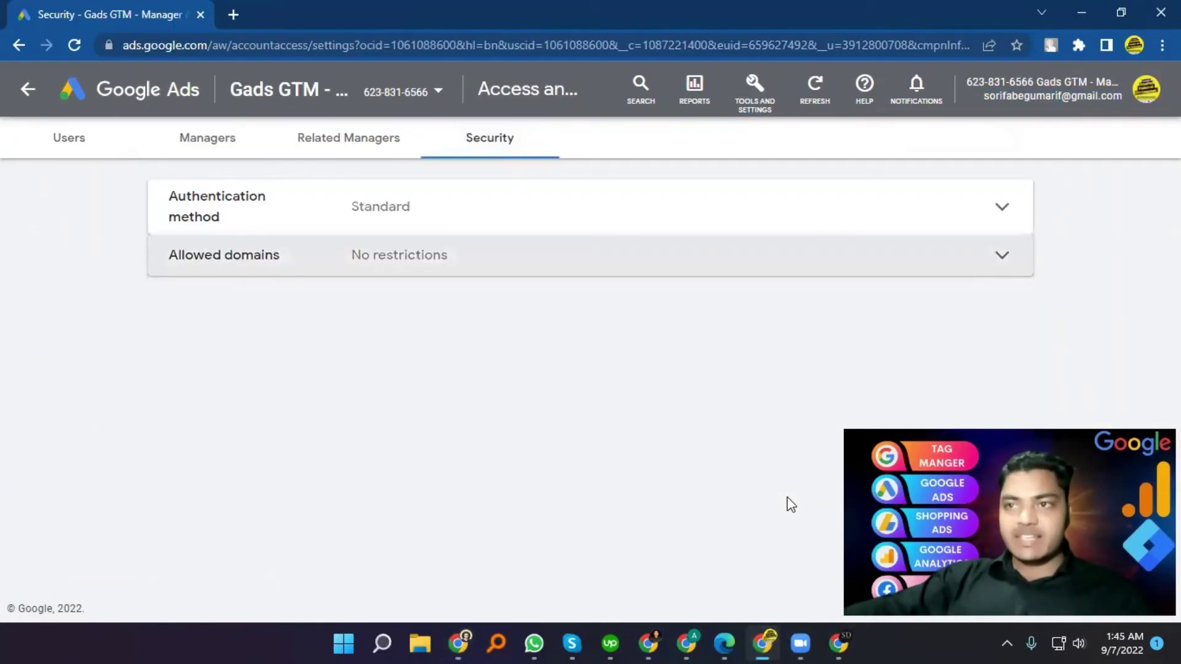
{"action": "left_click", "coordinate": [234, 14]}
{"action": "type", "text": "mail"}
{"action": "key", "text": "Return"}
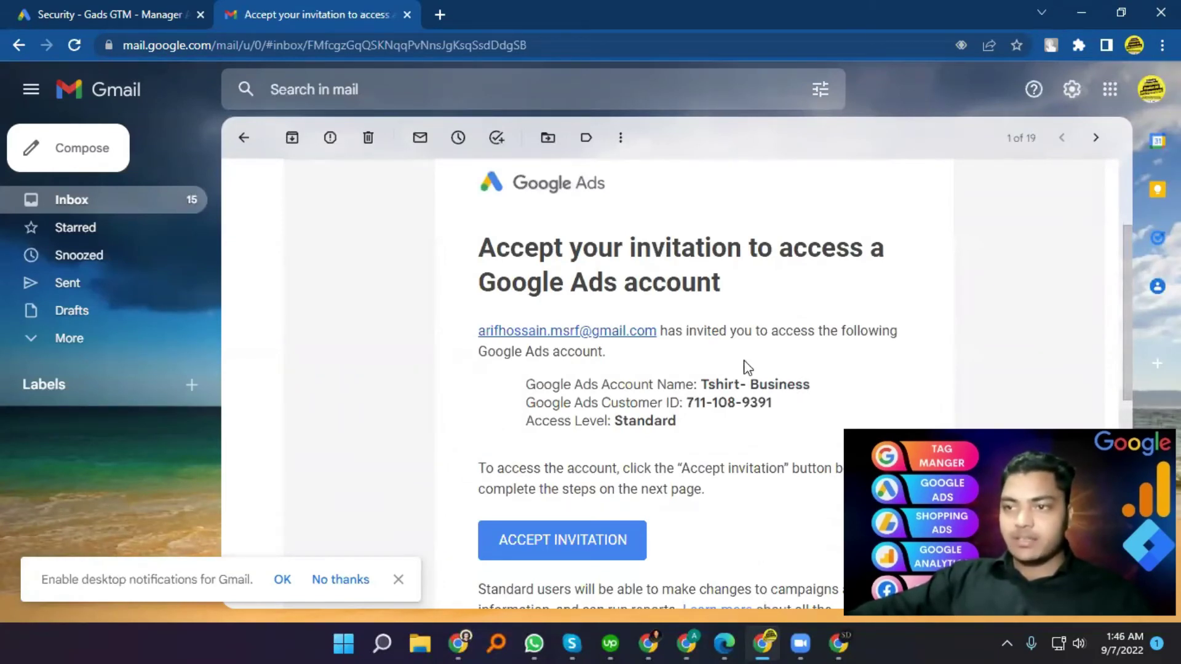
{"action": "left_click", "coordinate": [554, 546]}
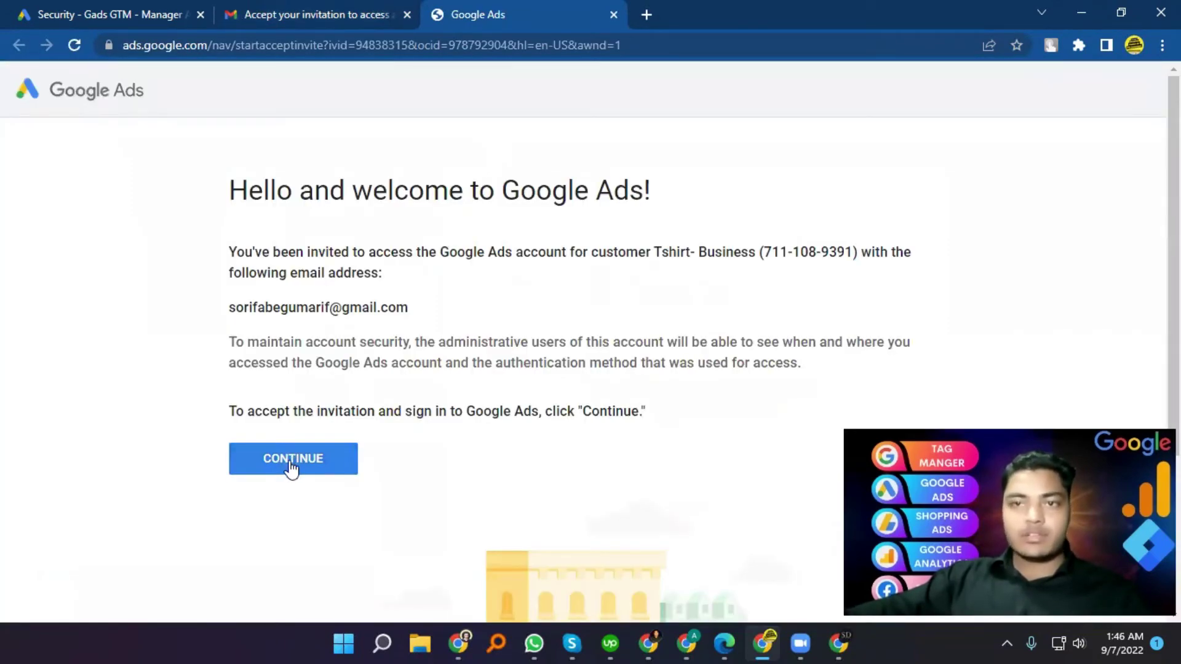
{"action": "left_click", "coordinate": [291, 462]}
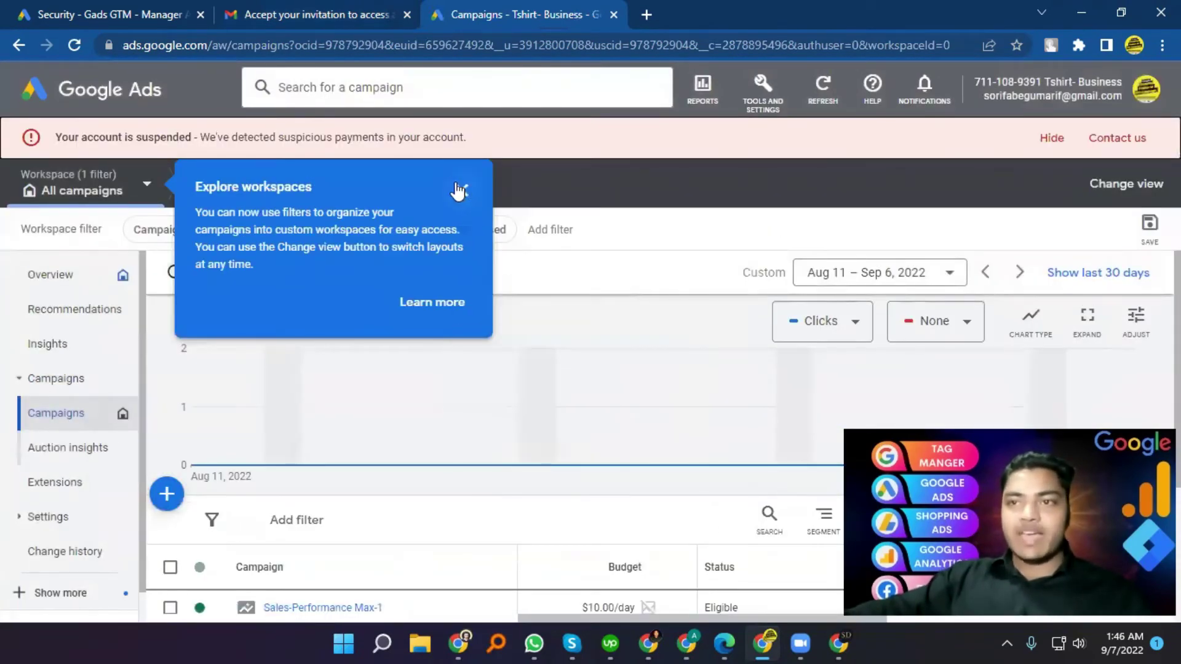
{"action": "left_click", "coordinate": [459, 190]}
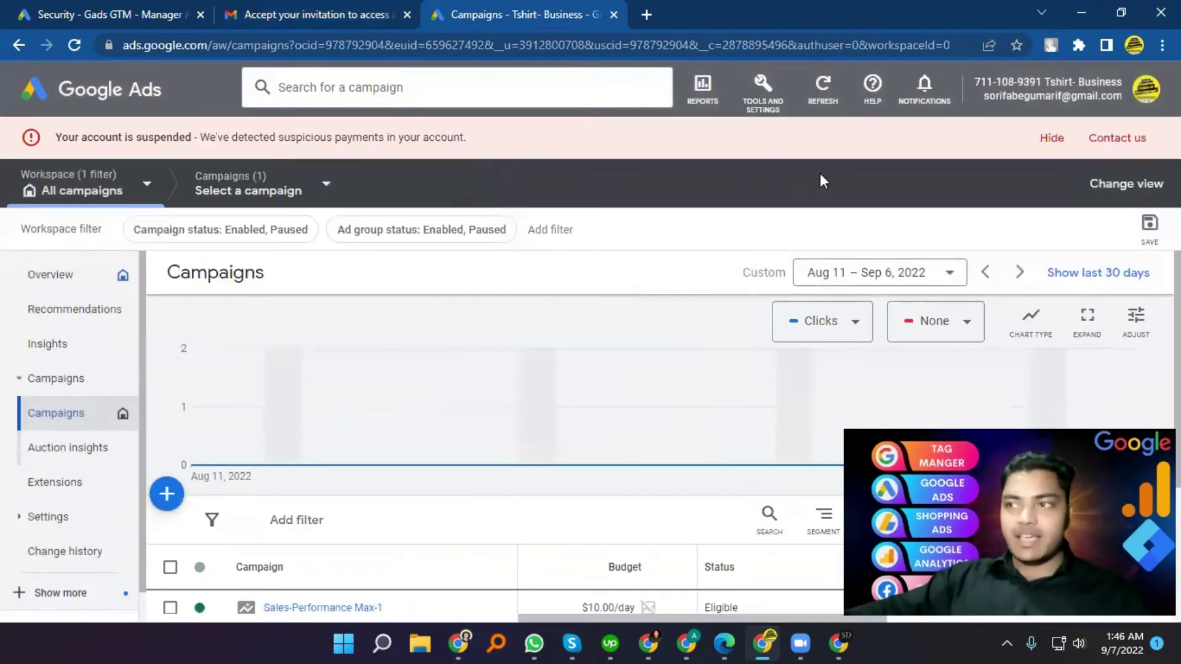
{"action": "left_click", "coordinate": [1047, 141]}
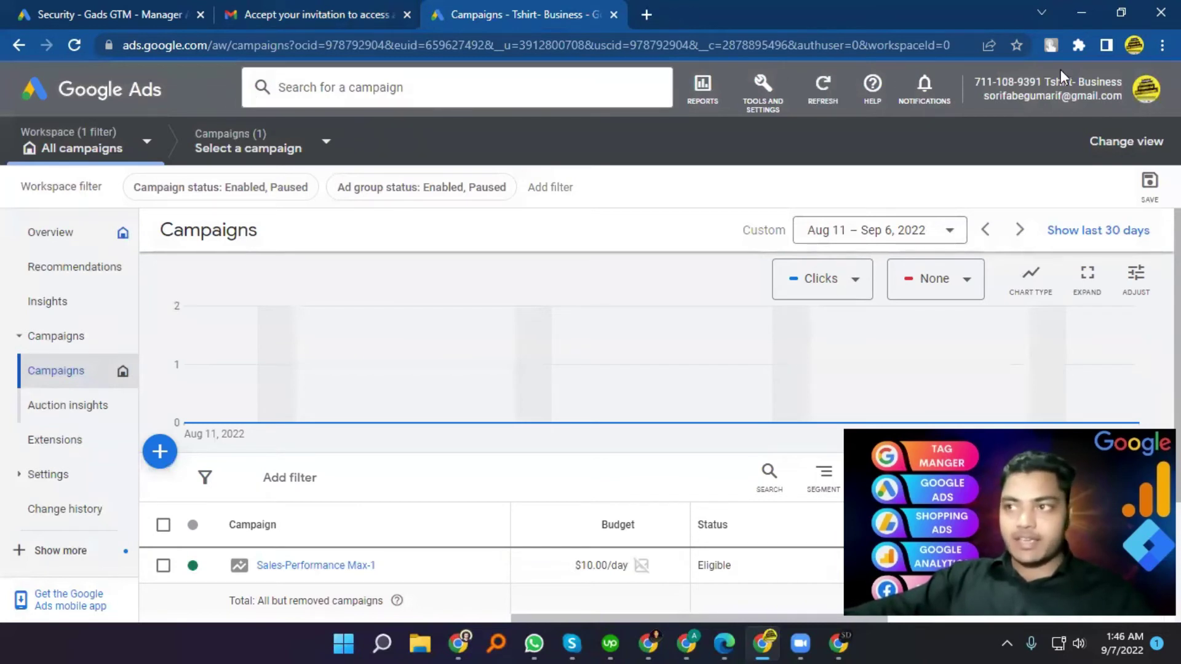
- Open Gads GTM - Manager Account in a separate tab from the login's account list and return to the Tshirt- Business tab
{"action": "left_click", "coordinate": [1146, 89]}
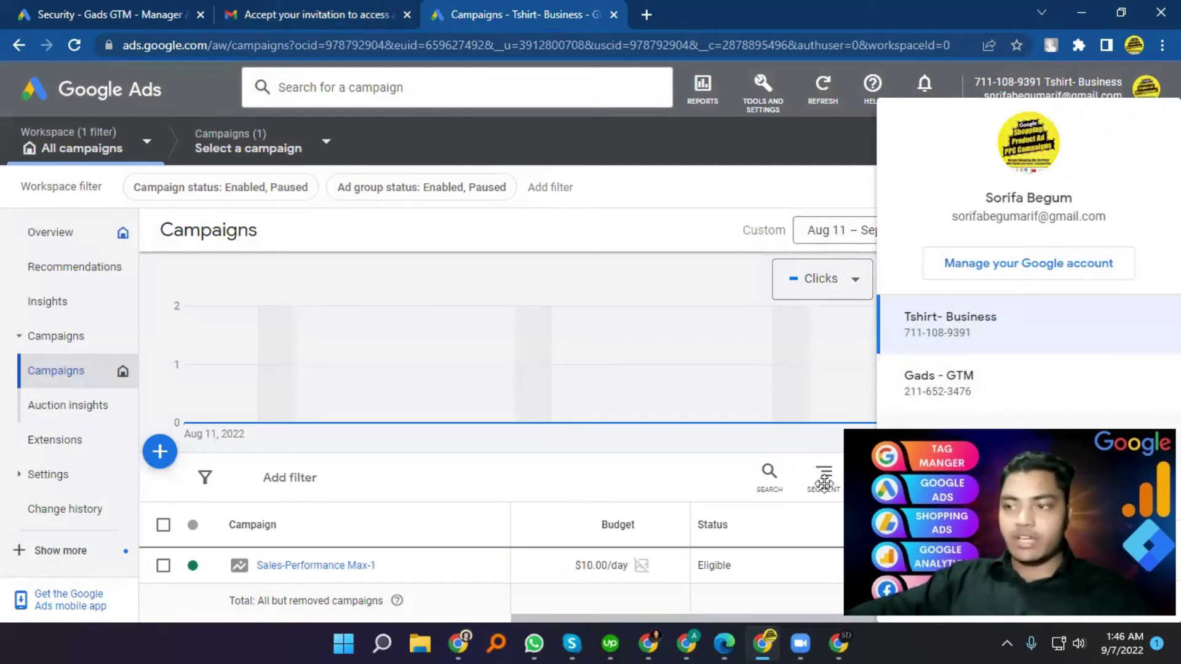
{"action": "left_click", "coordinate": [1018, 454]}
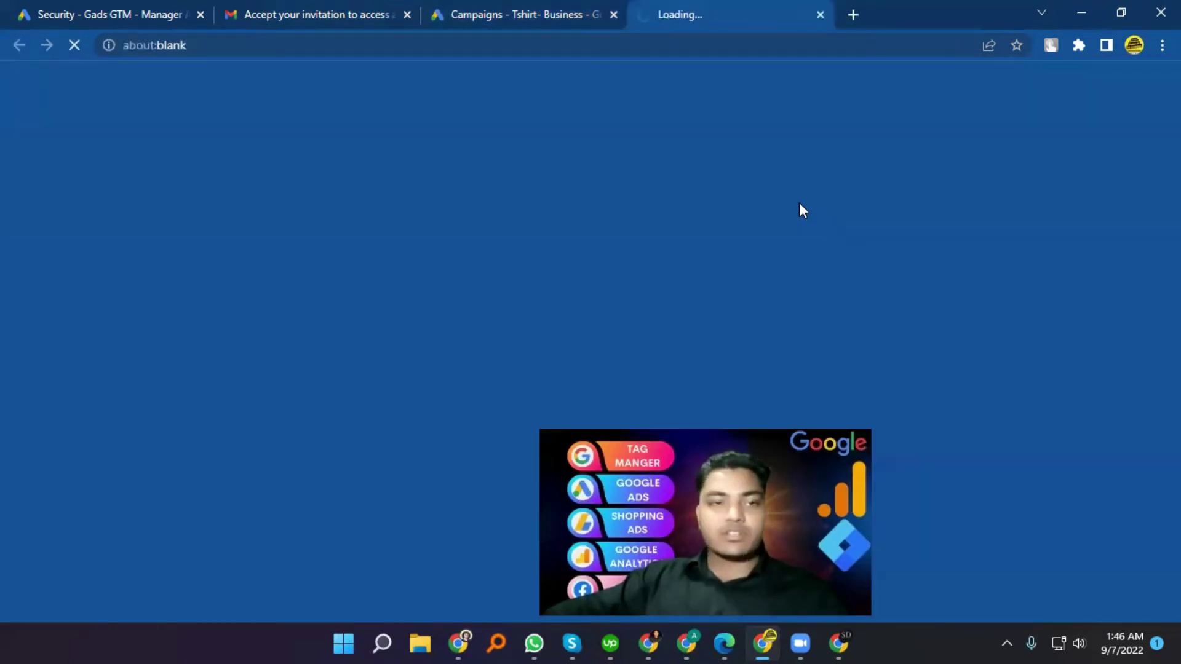
{"action": "left_click", "coordinate": [540, 14]}
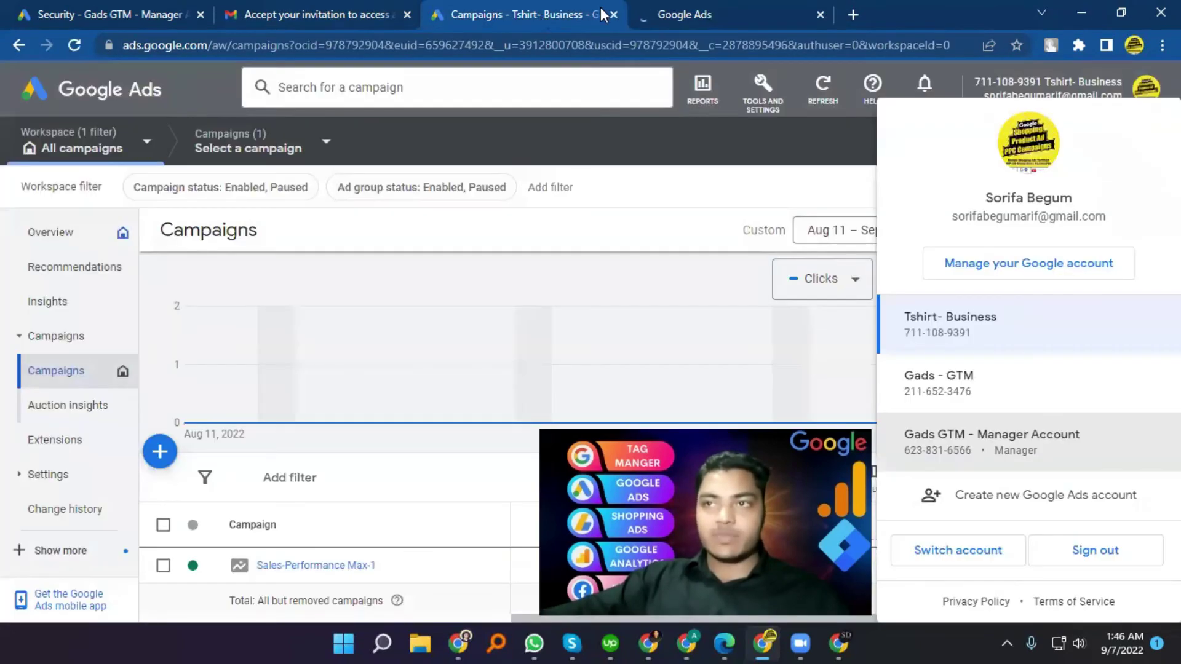
{"action": "left_click", "coordinate": [679, 4]}
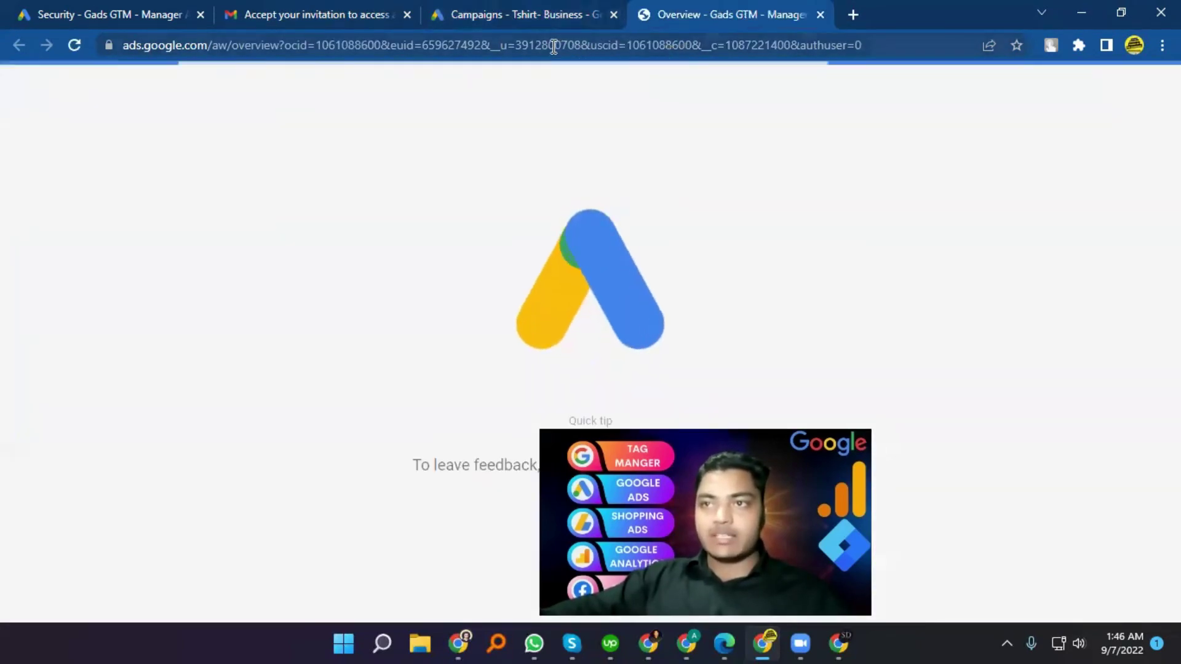
{"action": "left_click", "coordinate": [543, 5]}
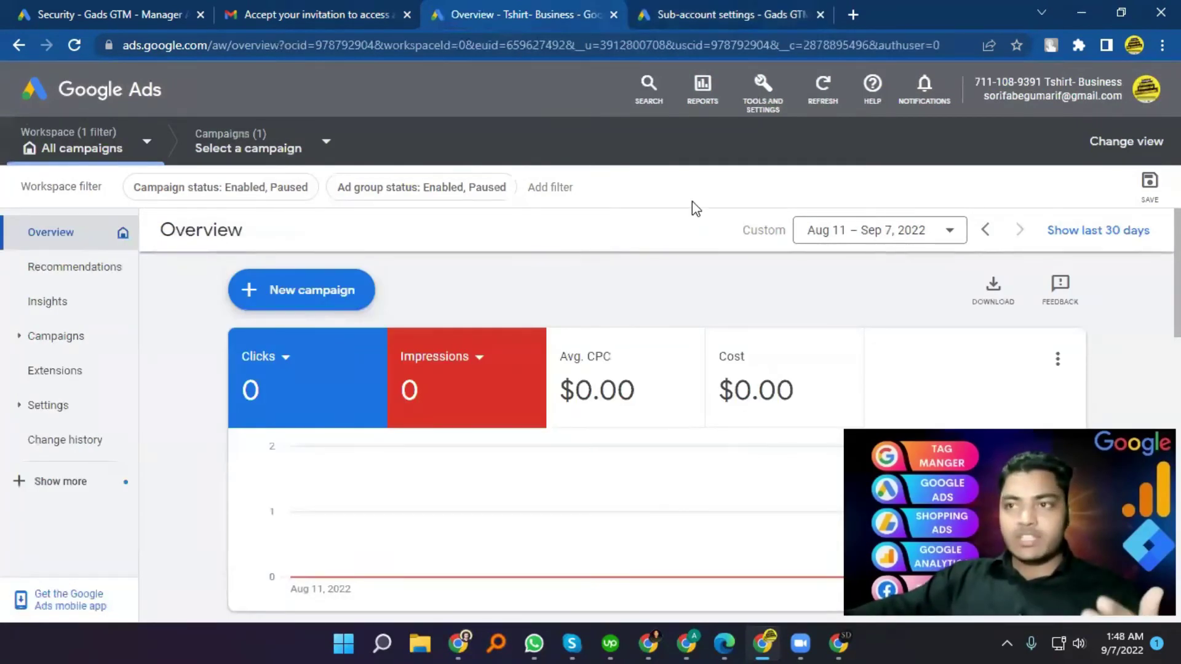
- Copy the Tshirt- Business customer ID and send a link request to it from the manager account's Sub-account settings
{"action": "left_click_drag", "start_coordinate": [1043, 82], "coordinate": [977, 81]}
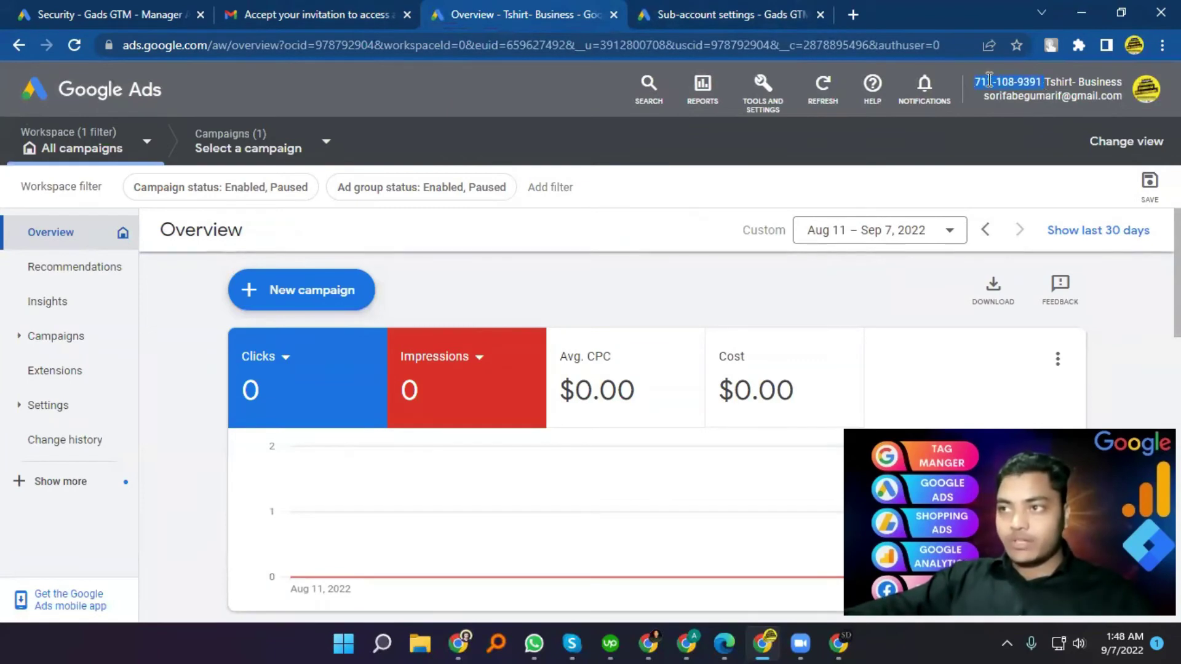
{"action": "right_click", "coordinate": [987, 79]}
{"action": "left_click", "coordinate": [962, 97]}
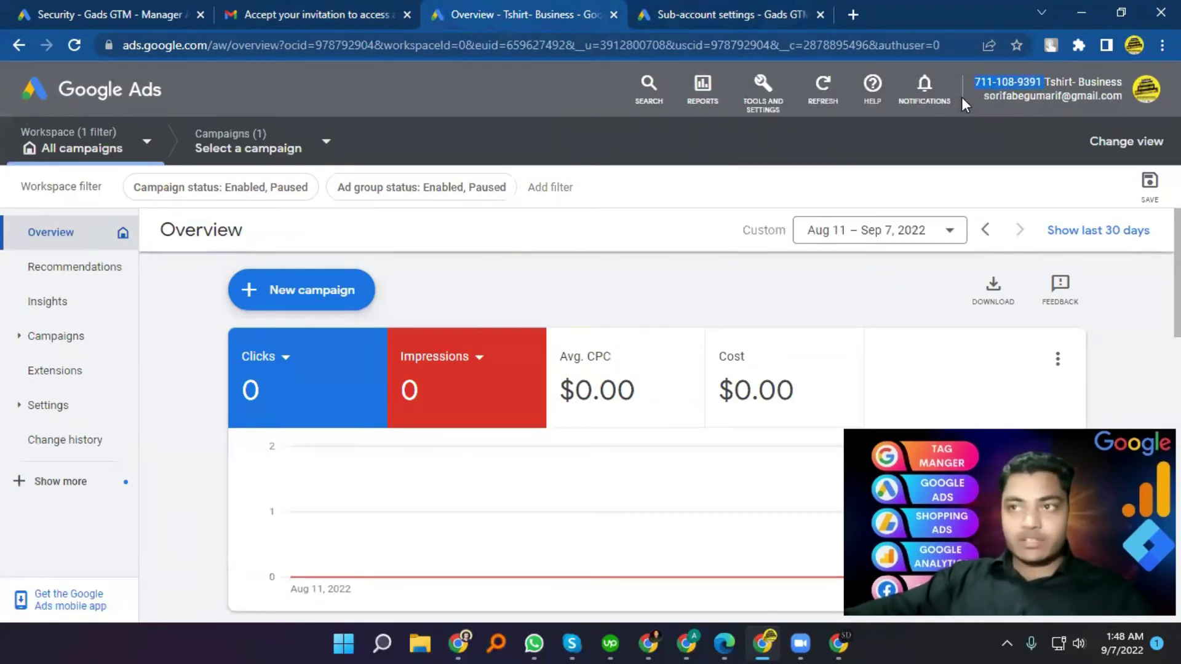
{"action": "left_click", "coordinate": [701, 8]}
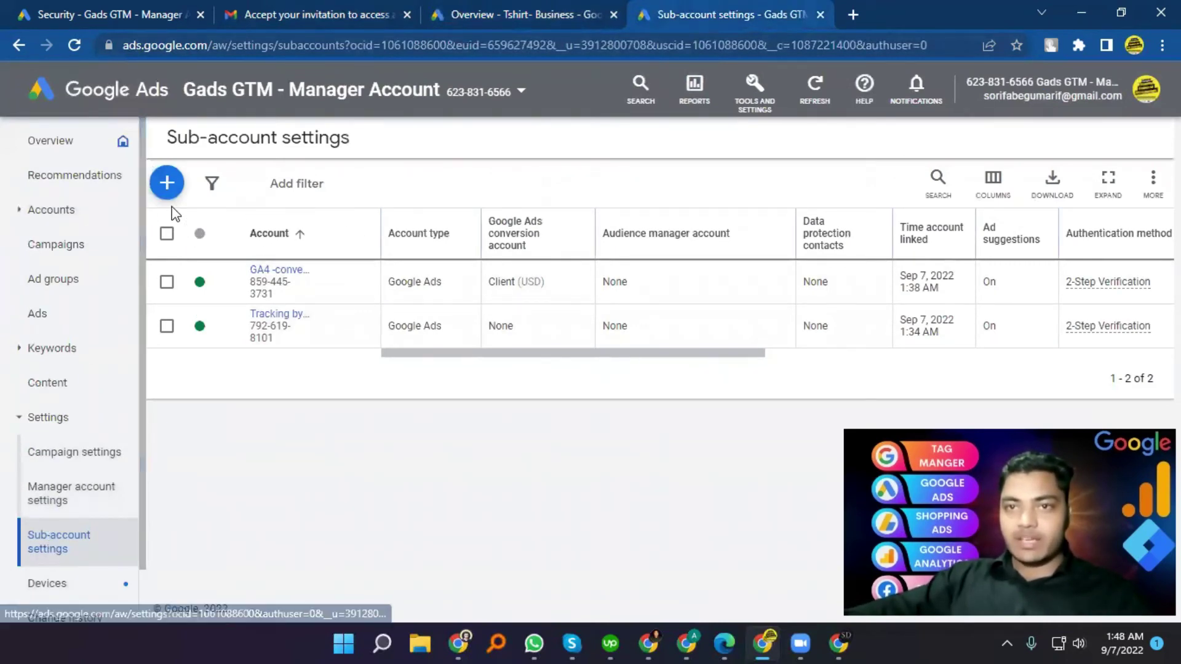
{"action": "left_click", "coordinate": [167, 183]}
{"action": "left_click", "coordinate": [213, 278]}
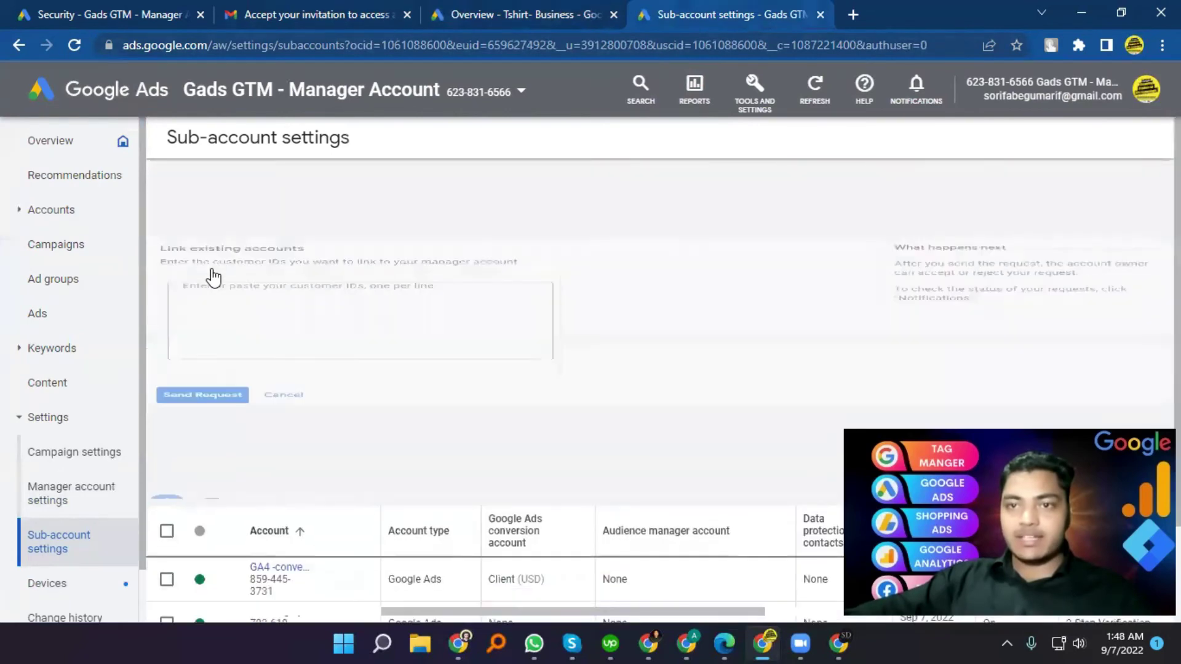
{"action": "right_click", "coordinate": [225, 267]}
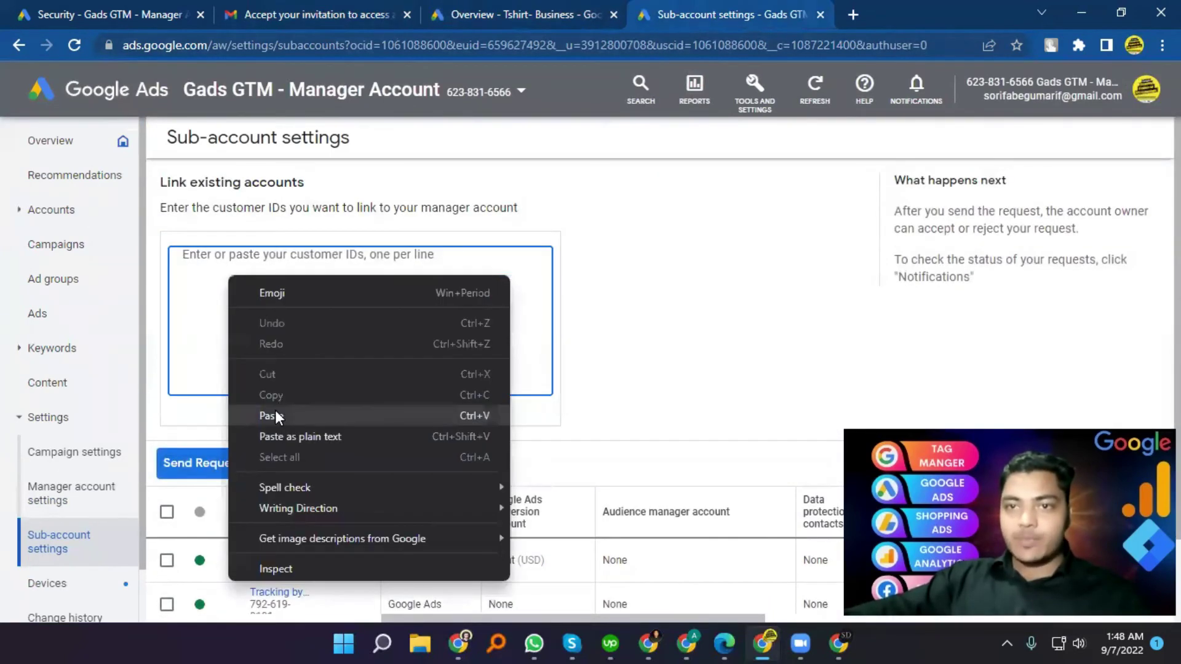
{"action": "left_click", "coordinate": [275, 411]}
{"action": "left_click", "coordinate": [212, 467]}
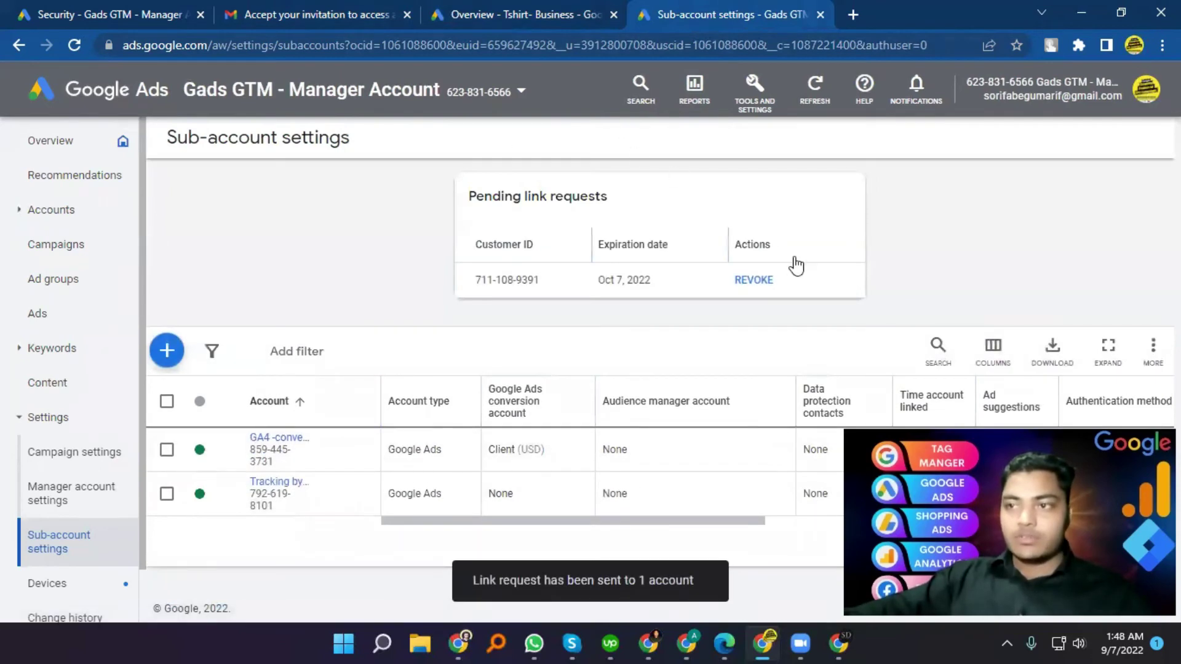
- Check the manager's link request in the Managers list of Tshirt- Business's Access and security page
{"action": "left_click", "coordinate": [506, 7]}
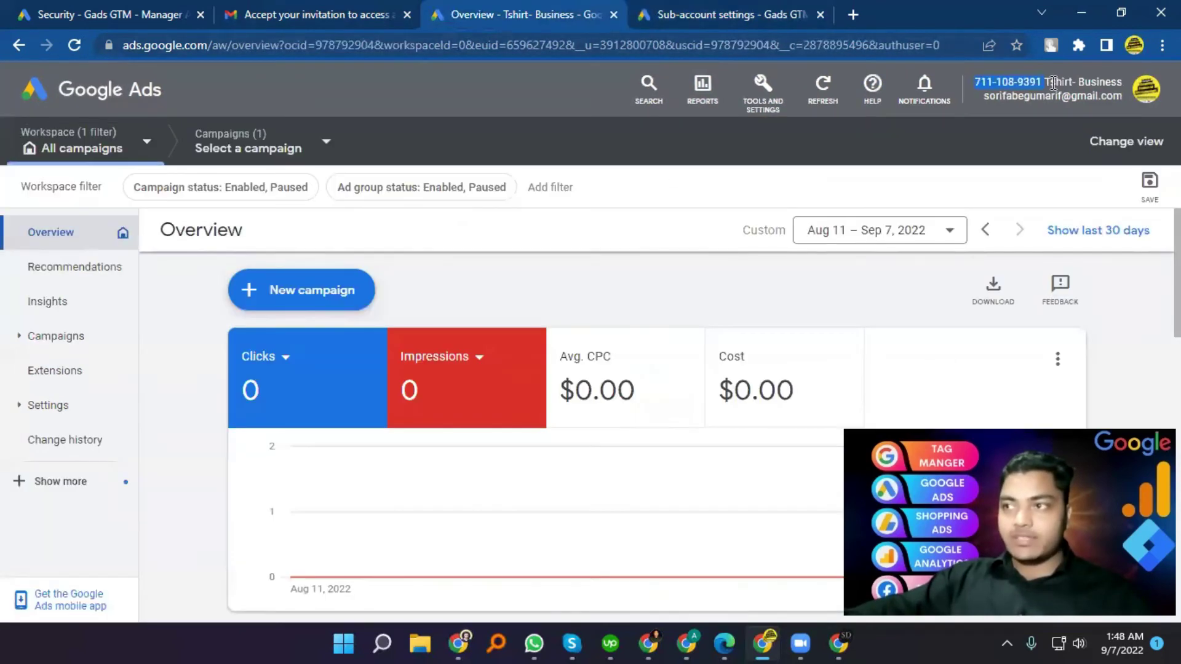
{"action": "left_click", "coordinate": [764, 98]}
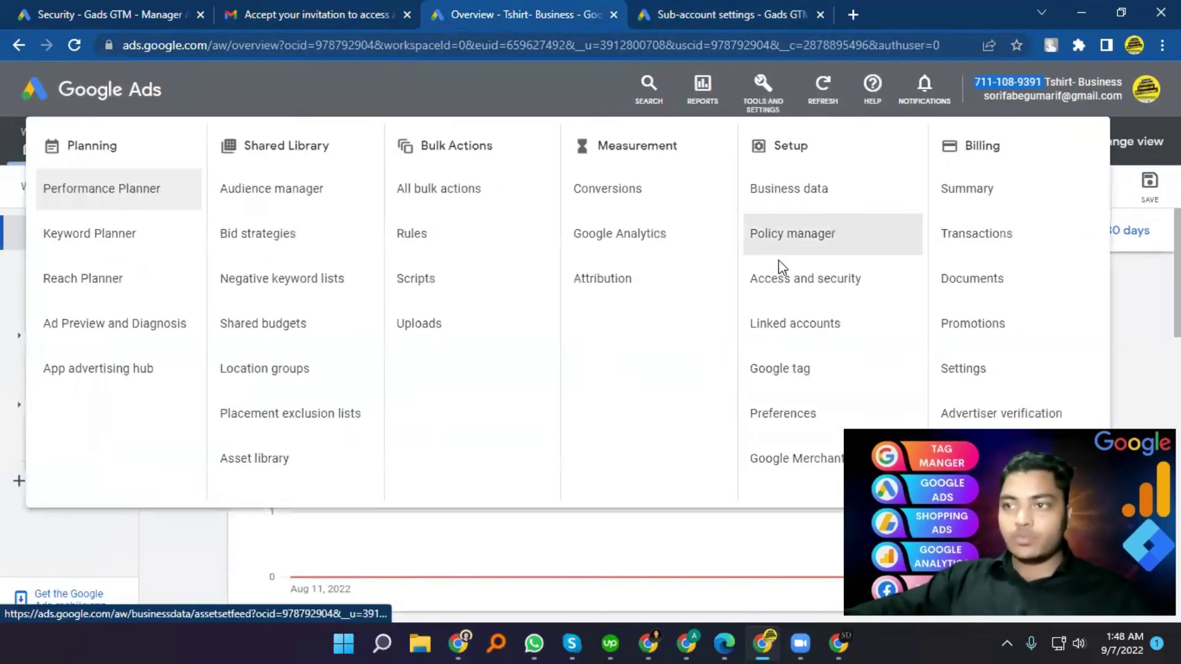
{"action": "left_click", "coordinate": [783, 281]}
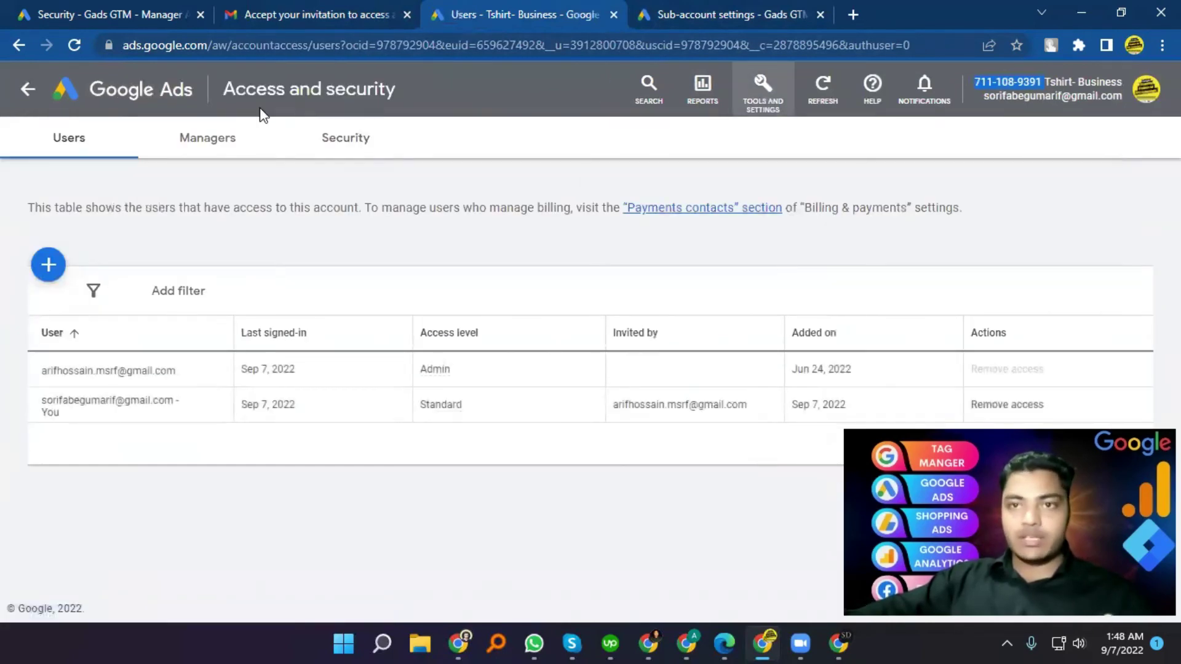
{"action": "left_click", "coordinate": [205, 139]}
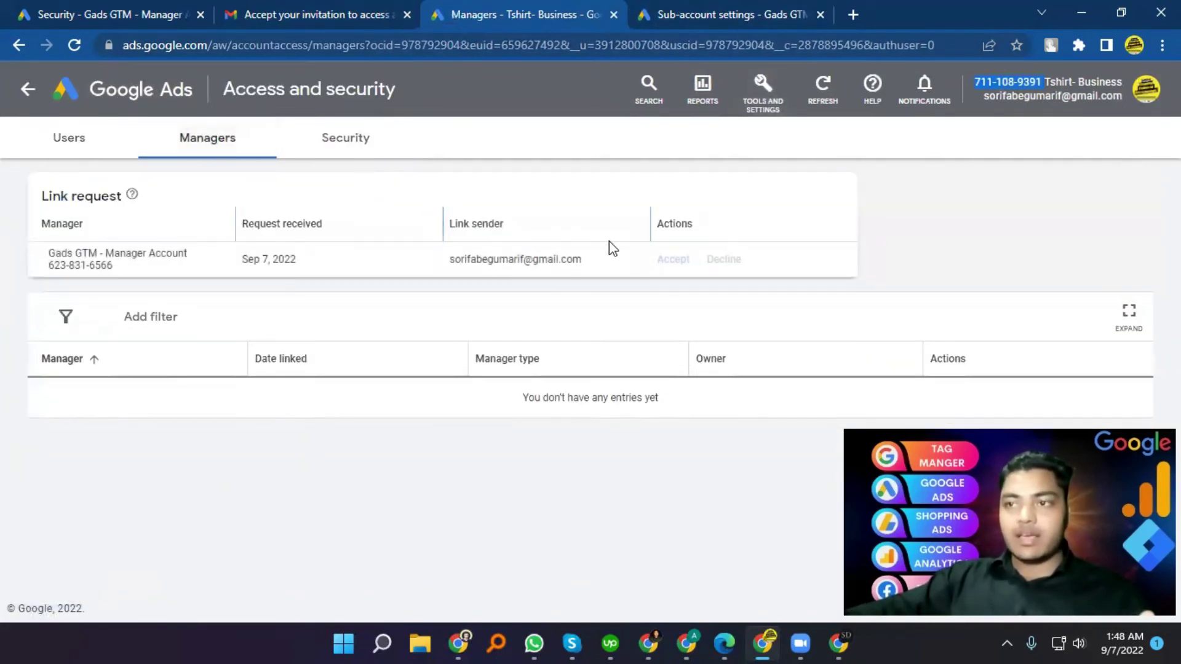